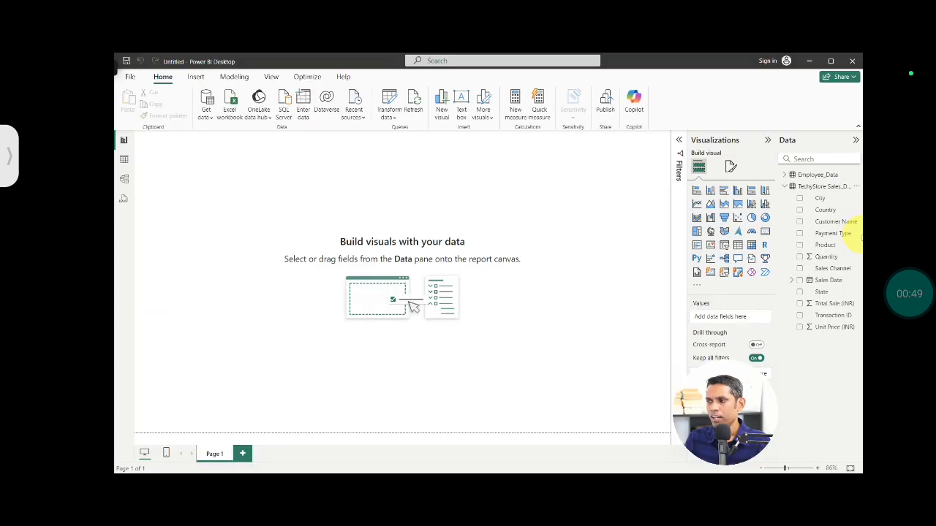
Add a table visual to the report page, enlarge it and fill it with the Product field from TechyStore Sales_Data.
{"action": "left_click", "coordinate": [738, 249]}
{"action": "left_click_drag", "start_coordinate": [196, 199], "coordinate": [234, 224]}
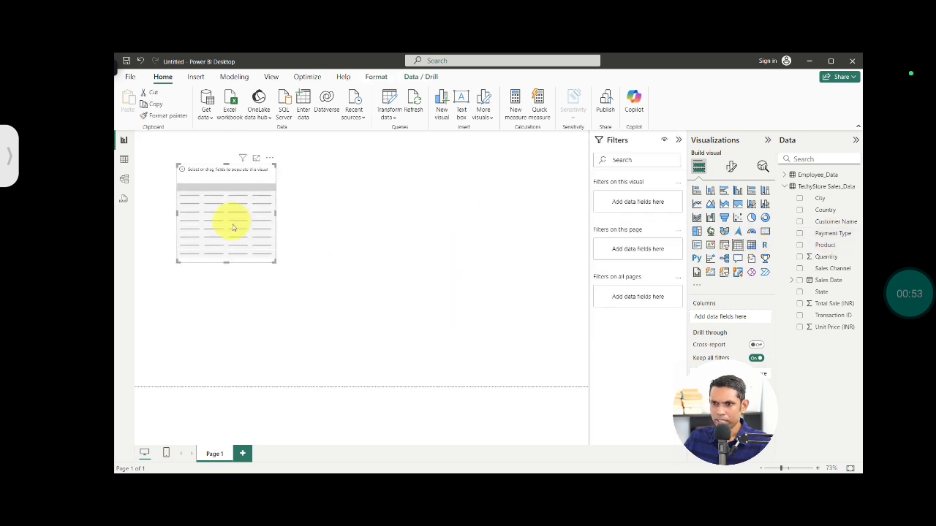
{"action": "left_click_drag", "start_coordinate": [269, 262], "coordinate": [357, 312]}
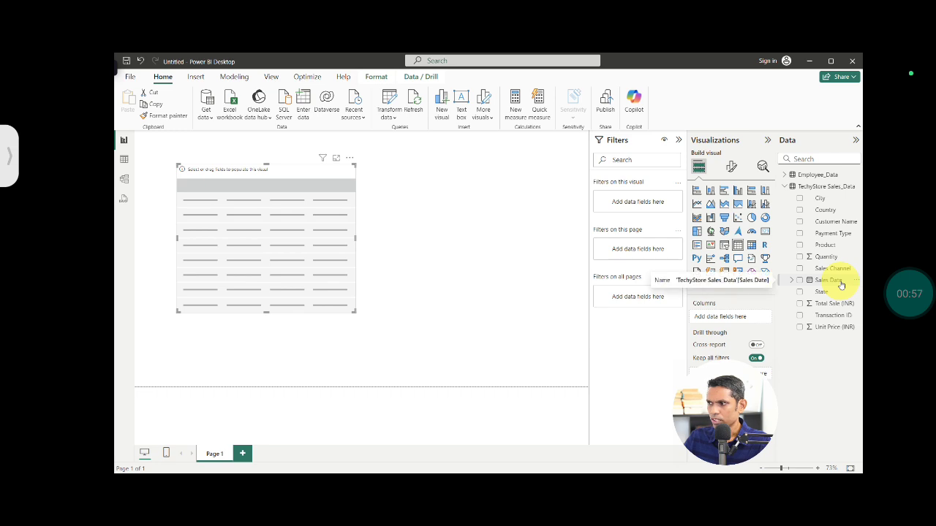
{"action": "left_click_drag", "start_coordinate": [829, 249], "coordinate": [736, 317]}
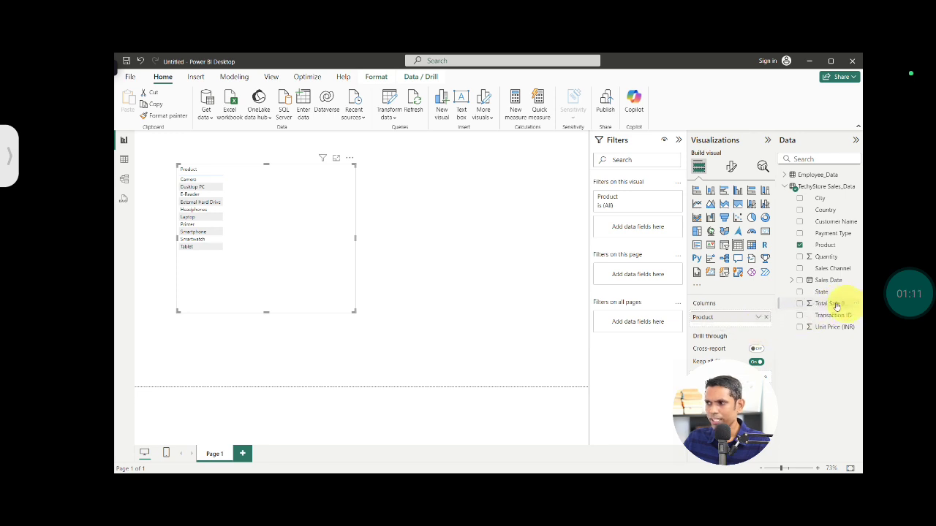
Examine the TechyStore Sales_Data table column by column, from Transaction ID to Total Sale (INR).
{"action": "left_click", "coordinate": [124, 160]}
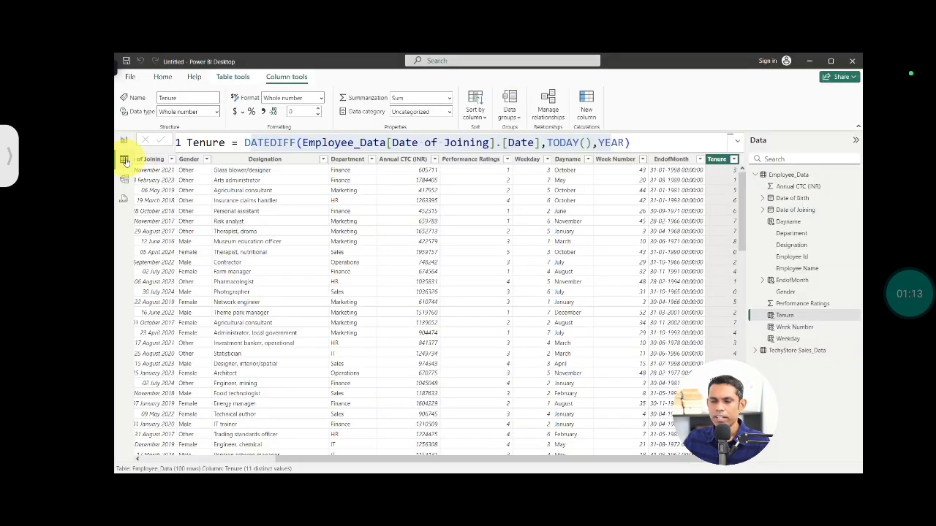
{"action": "left_click", "coordinate": [755, 176]}
{"action": "left_click", "coordinate": [763, 187]}
{"action": "left_click", "coordinate": [790, 187]}
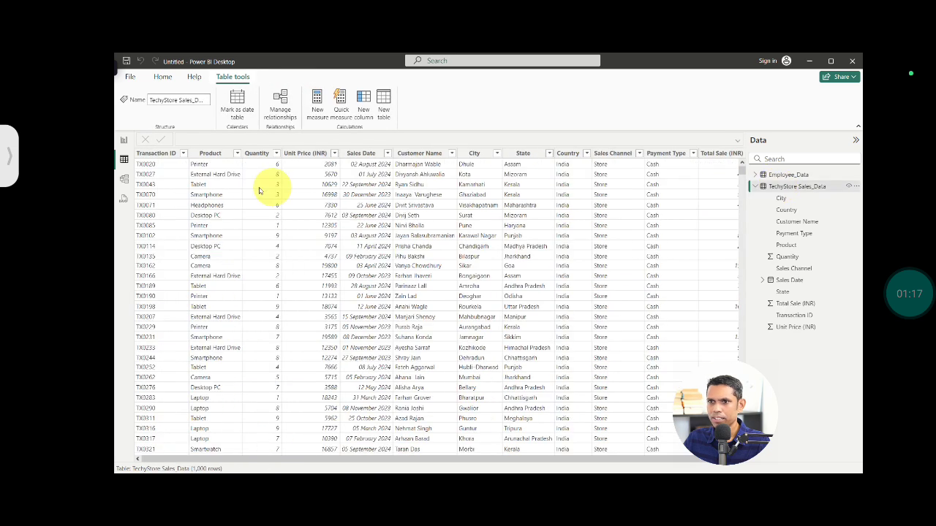
{"action": "left_click", "coordinate": [156, 153]}
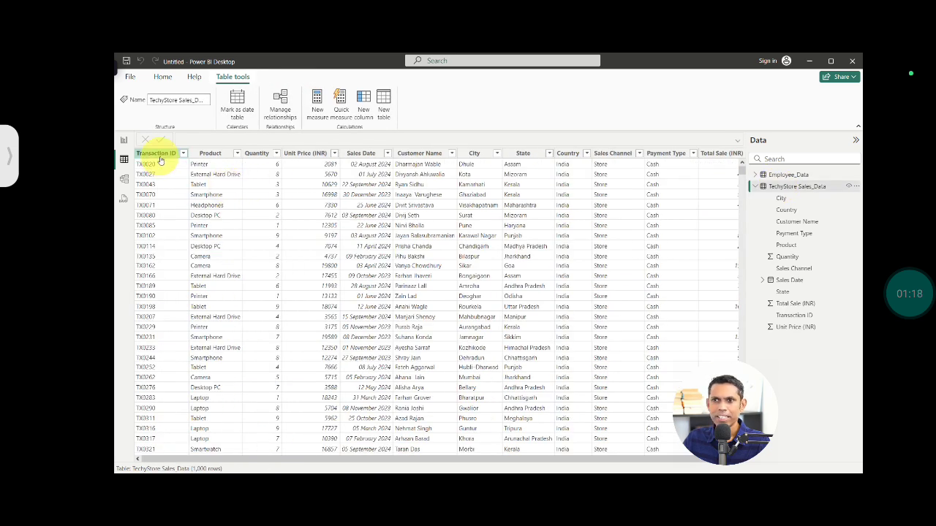
{"action": "left_click", "coordinate": [211, 153]}
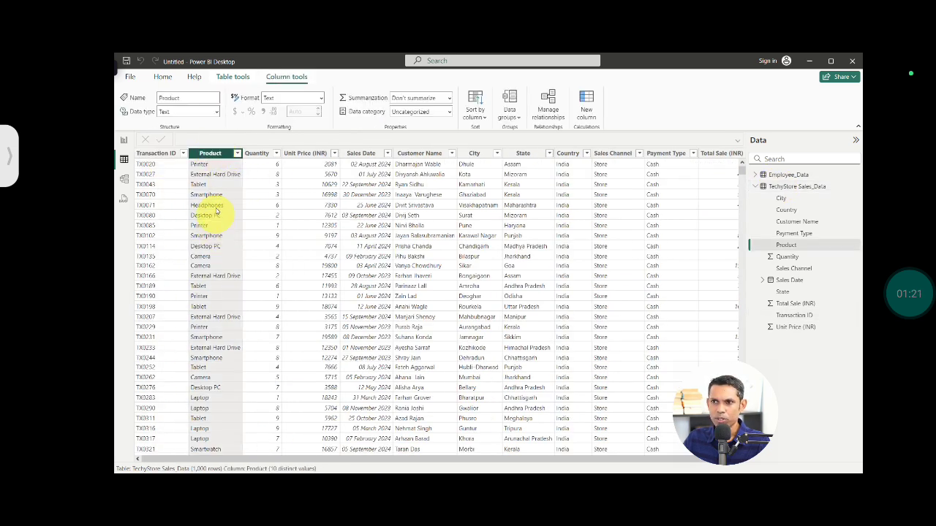
{"action": "left_click", "coordinate": [251, 155]}
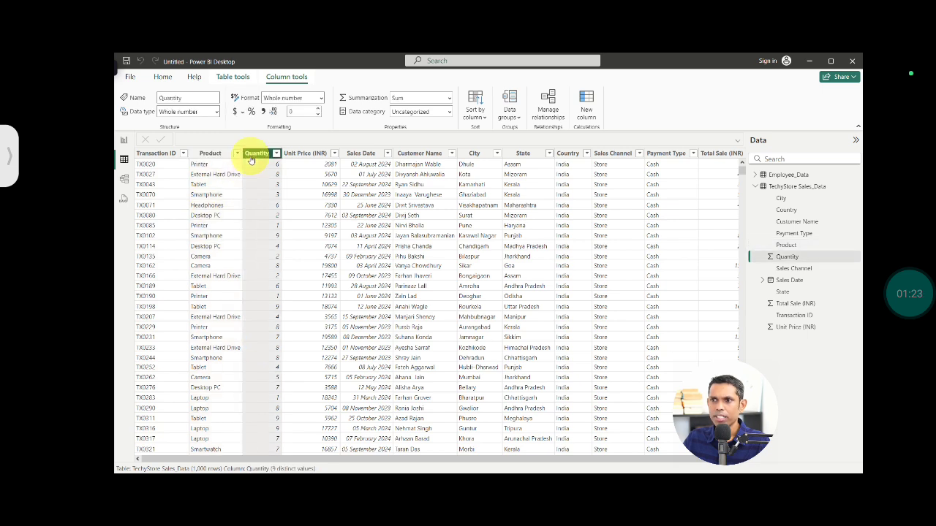
{"action": "left_click", "coordinate": [307, 155]}
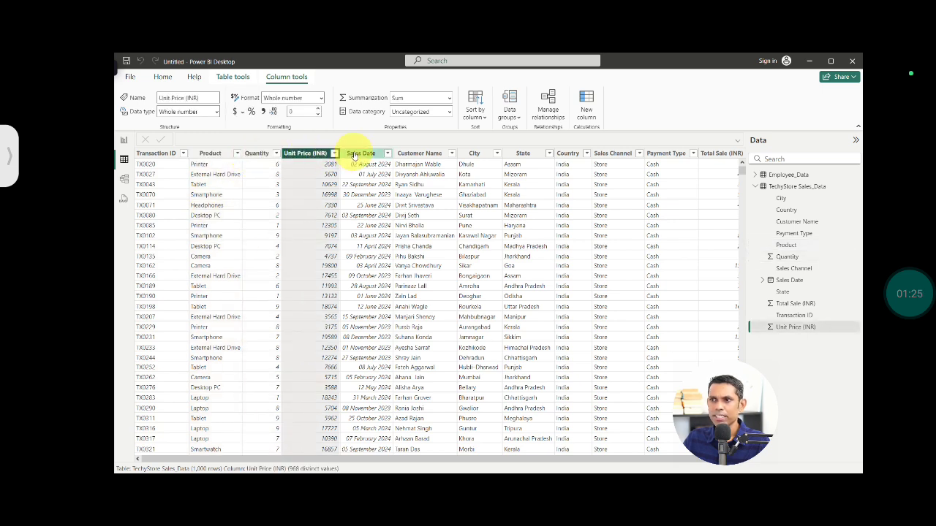
{"action": "left_click", "coordinate": [363, 154]}
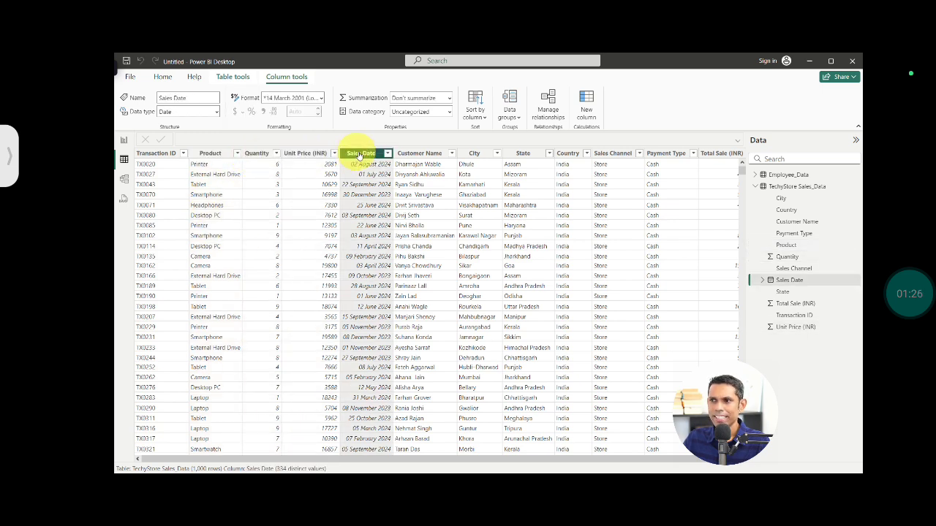
{"action": "left_click", "coordinate": [413, 155]}
{"action": "left_click", "coordinate": [474, 153]}
{"action": "left_click", "coordinate": [514, 156]}
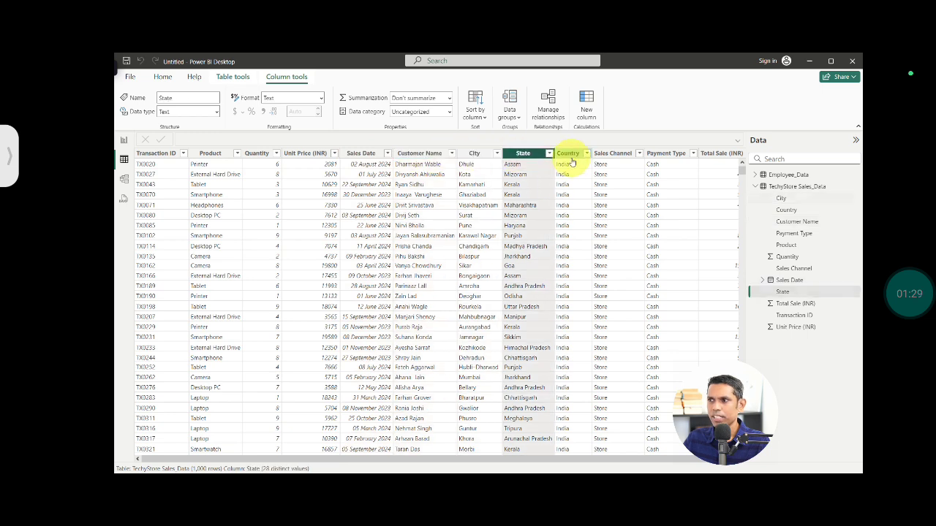
{"action": "left_click", "coordinate": [669, 153]}
{"action": "left_click", "coordinate": [720, 153]}
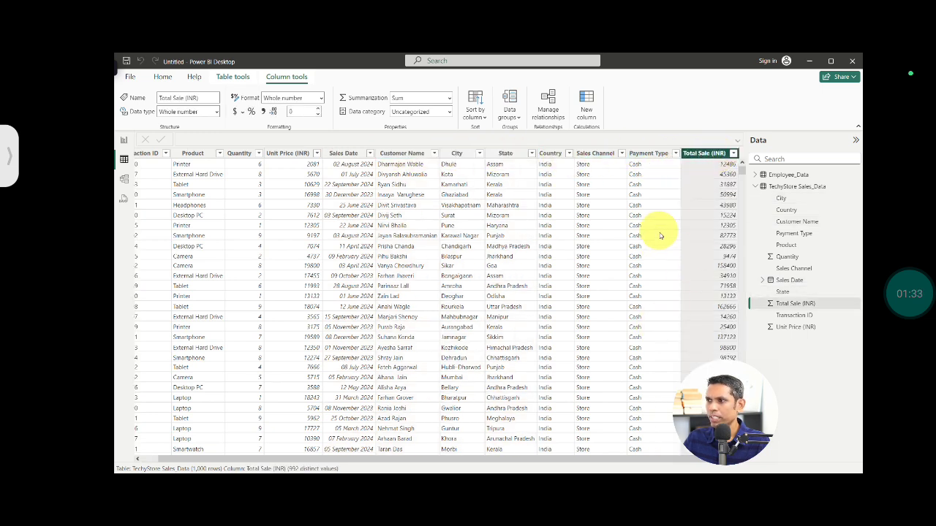
Compare the first row's quantity and unit price with its Total Sale (INR) value.
{"action": "left_click", "coordinate": [251, 165]}
{"action": "left_click", "coordinate": [305, 168]}
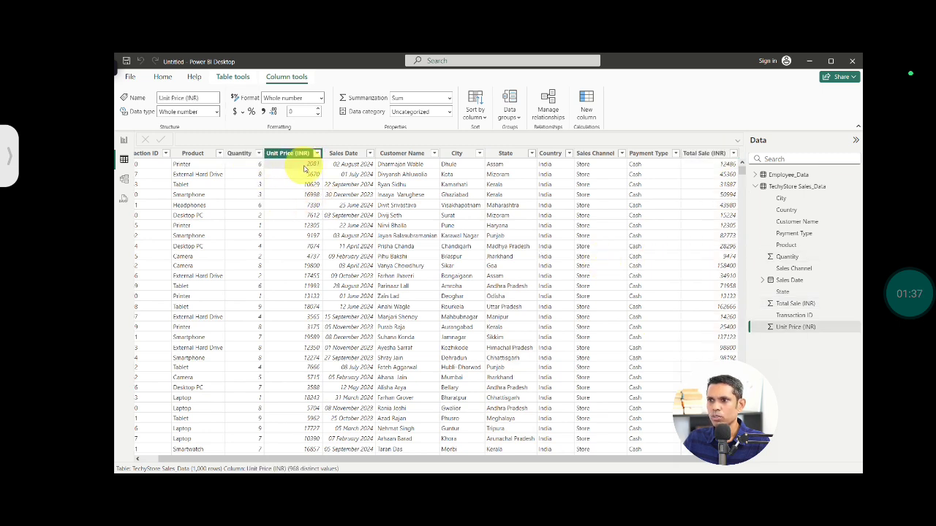
{"action": "left_click", "coordinate": [695, 170]}
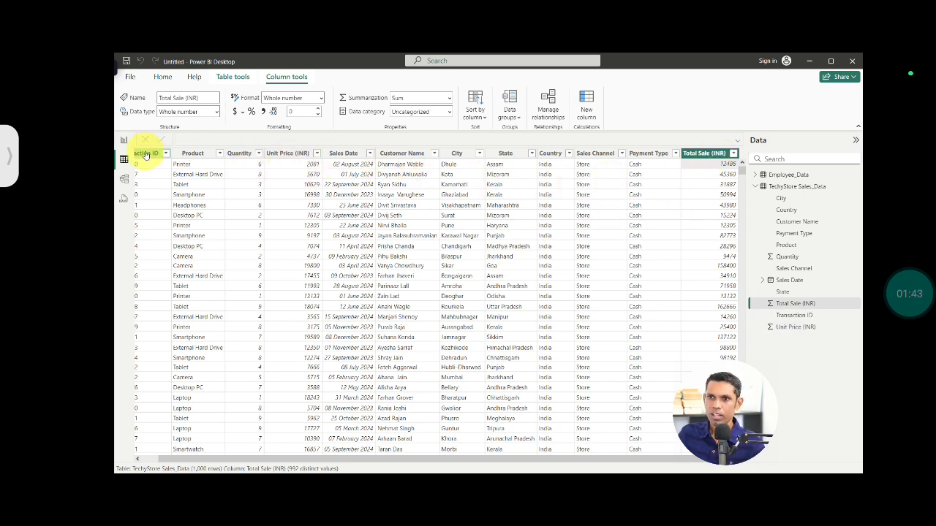
Return to the report, try Total Sale (INR) as a column in the product table, and remove it again.
{"action": "left_click", "coordinate": [125, 141]}
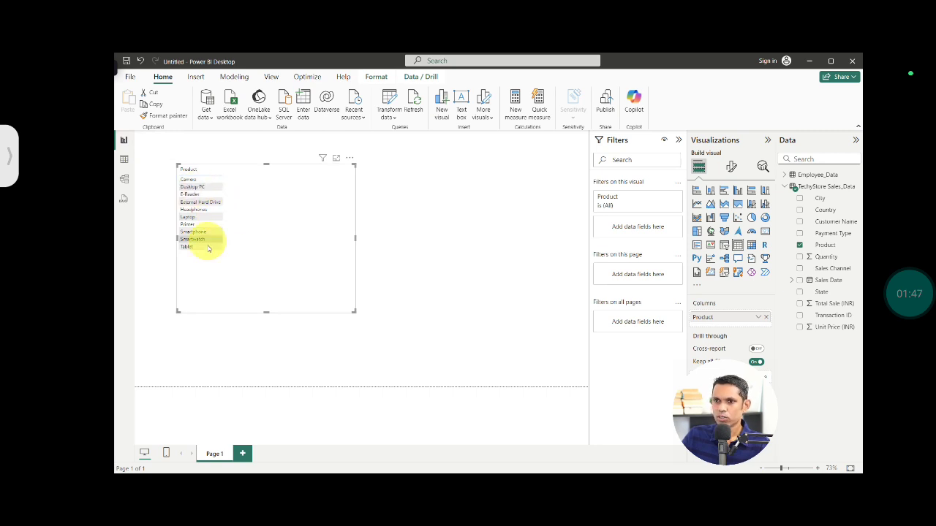
{"action": "left_click_drag", "start_coordinate": [820, 309], "coordinate": [735, 332]}
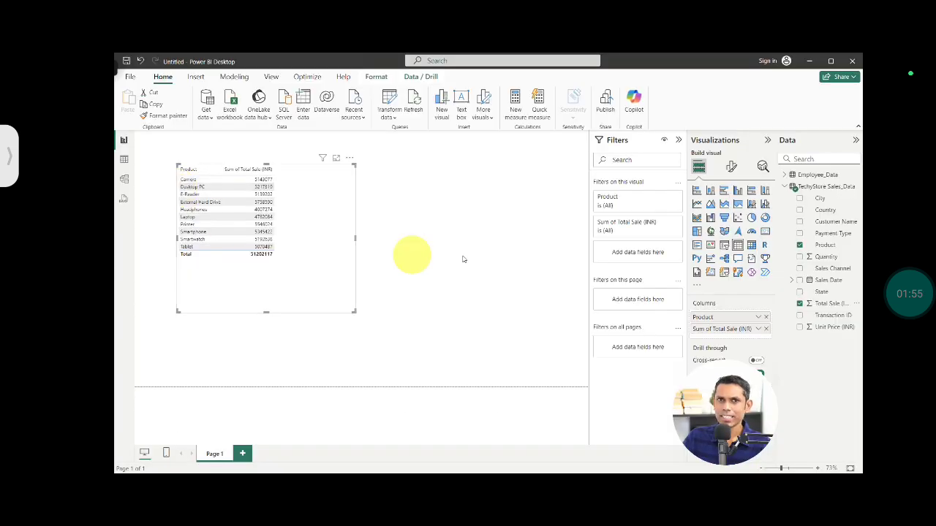
{"action": "left_click", "coordinate": [767, 329]}
Create a new measure in TechyStore Sales_Data, enlarge the formula text and name the measure Total_Sales_Amount.
{"action": "right_click", "coordinate": [814, 189]}
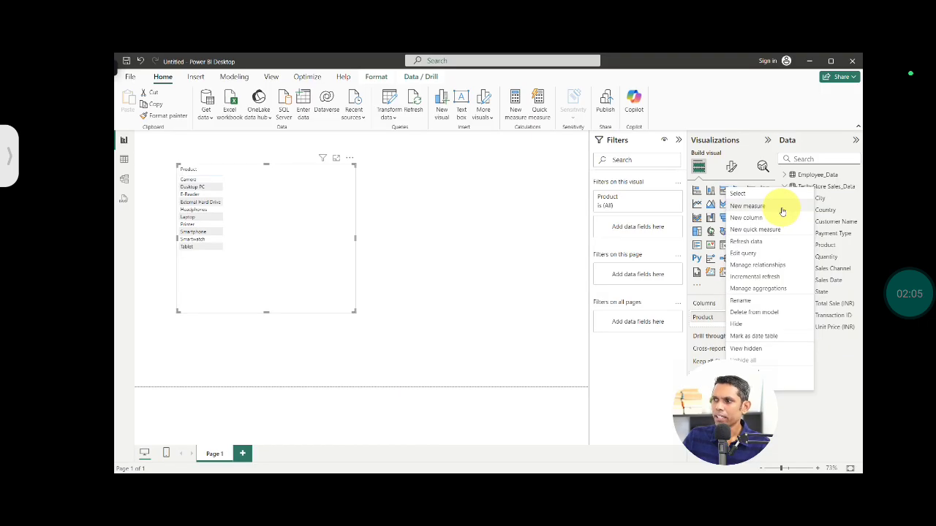
{"action": "left_click", "coordinate": [781, 211]}
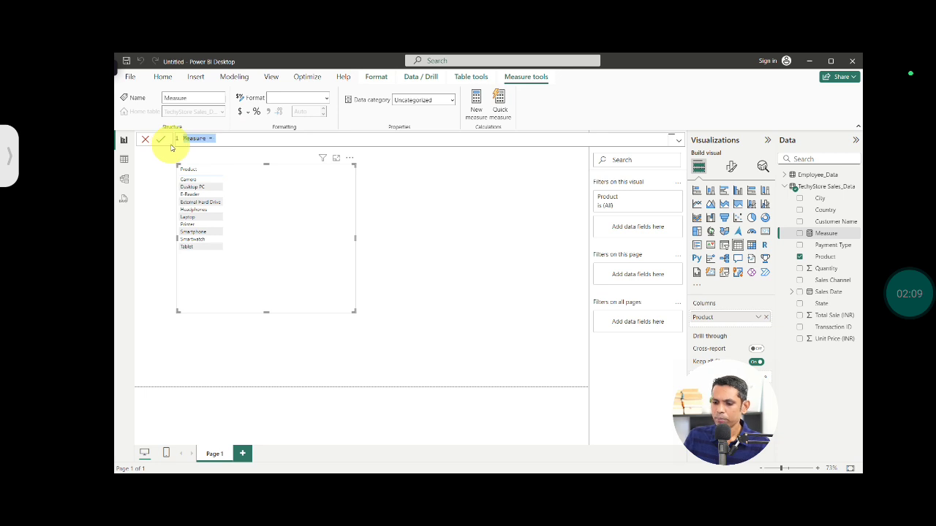
{"action": "key", "text": "Tab"}
{"action": "key", "text": "Tab"}
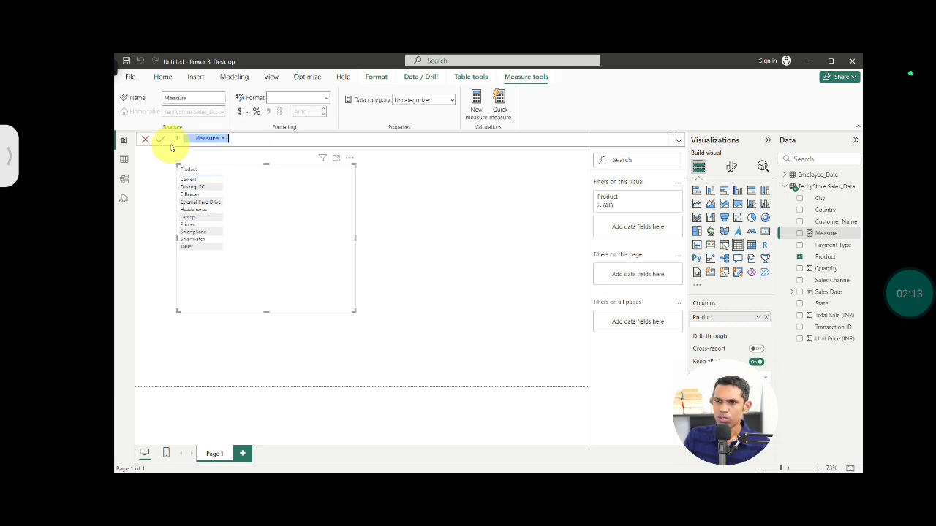
{"action": "key", "text": "ctrl+plus"}
{"action": "key", "text": "ctrl+plus"}
{"action": "key", "text": "ctrl+plus"}
{"action": "key", "text": "ctrl+plus"}
{"action": "key", "text": "ctrl+plus"}
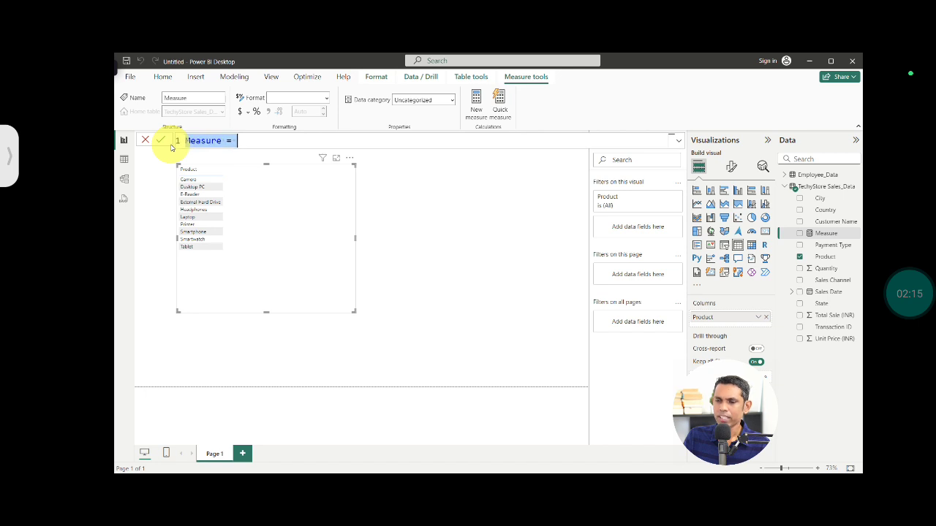
{"action": "double_click", "coordinate": [187, 143]}
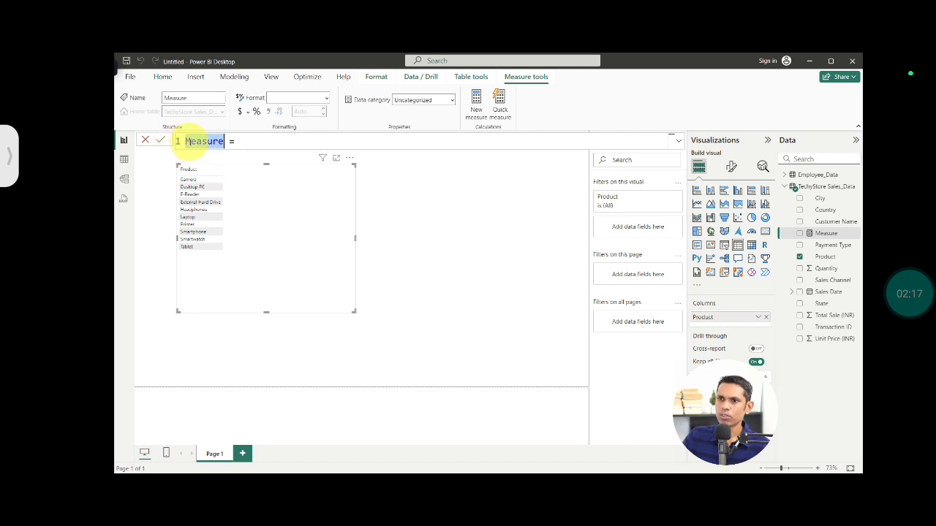
{"action": "type", "text": "Total_Sales_Amount"}
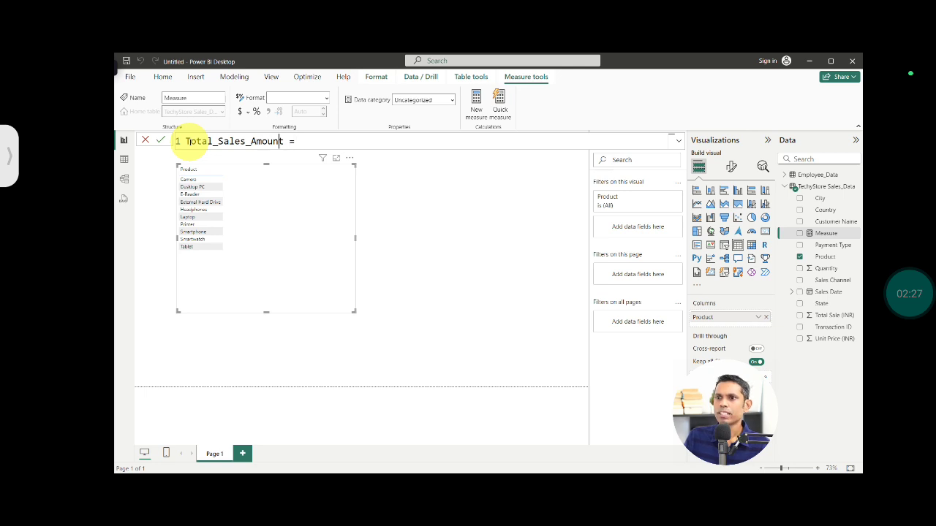
Define the Total_Sales_Amount measure as SUM('TechyStore Sales_Data'[Total Sale (INR)]) and commit it.
{"action": "key", "text": "End"}
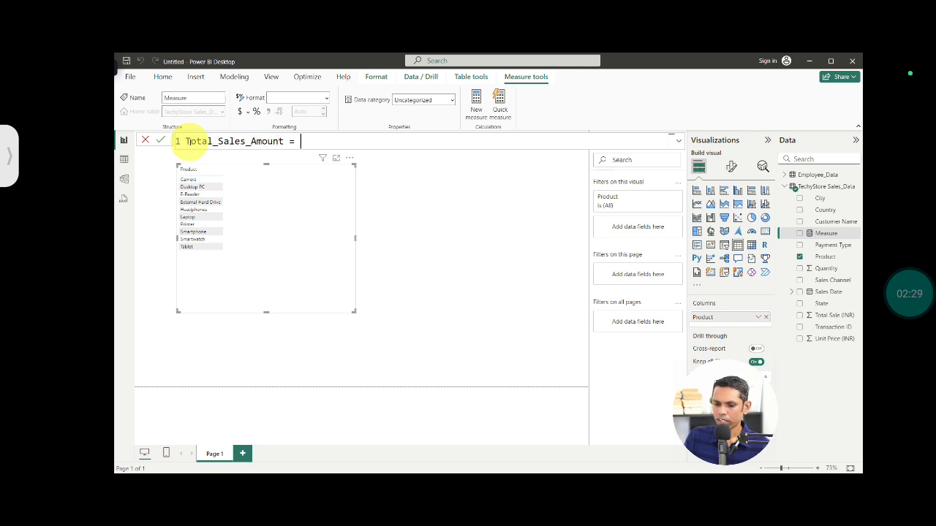
{"action": "type", "text": "sum"}
{"action": "key", "text": "Tab"}
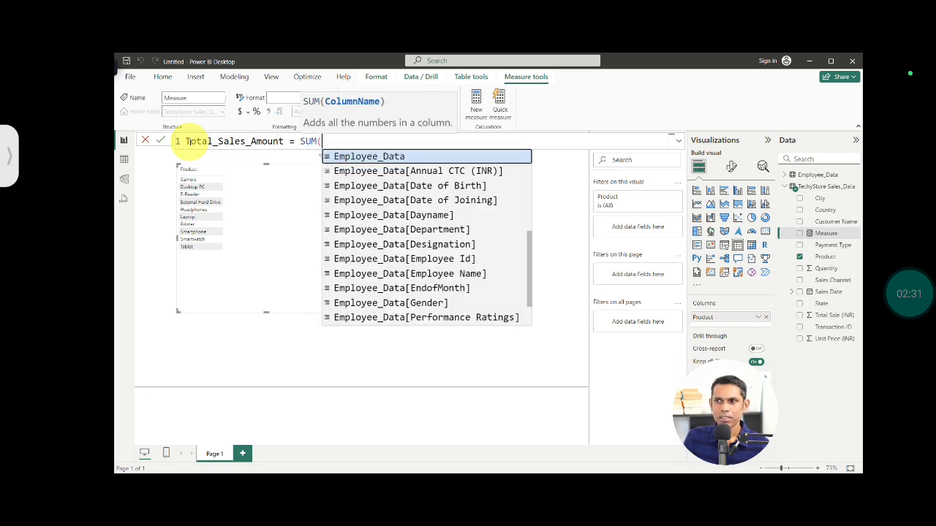
{"action": "type", "text": "total"}
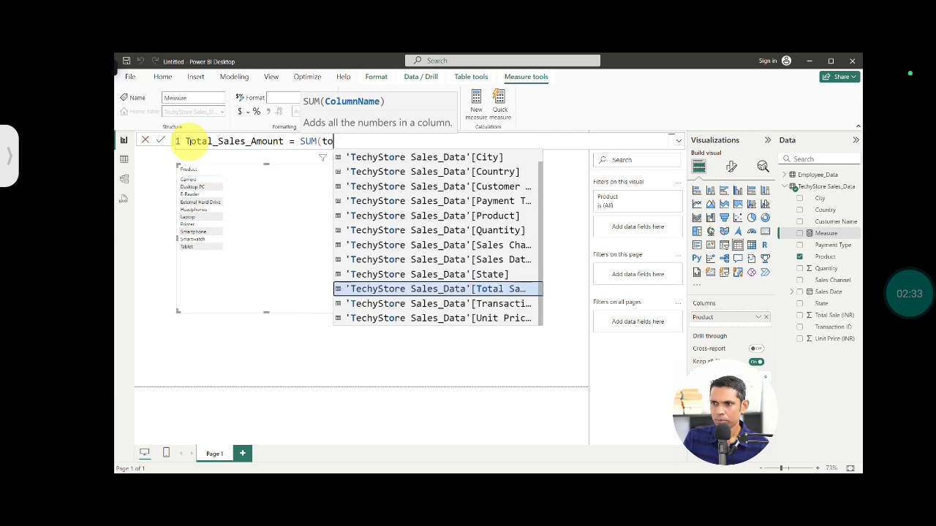
{"action": "key", "text": "Tab"}
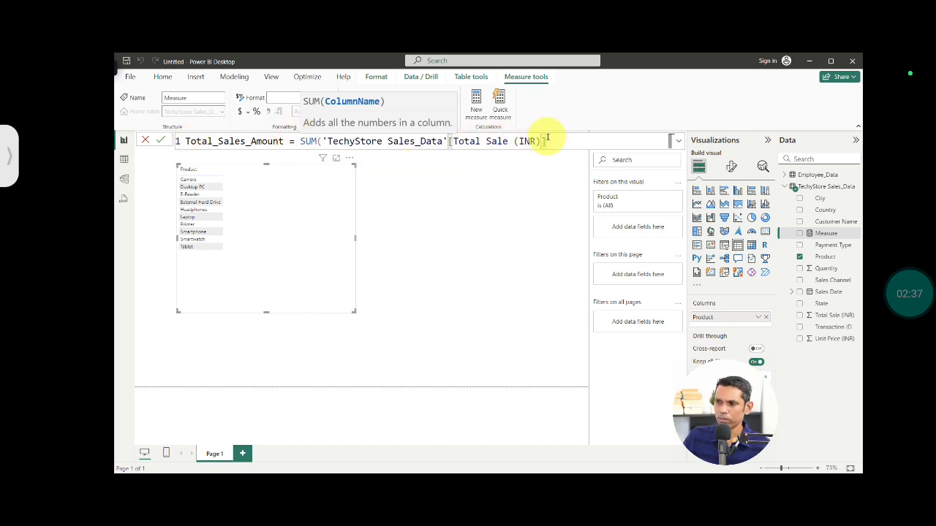
{"action": "type", "text": ")"}
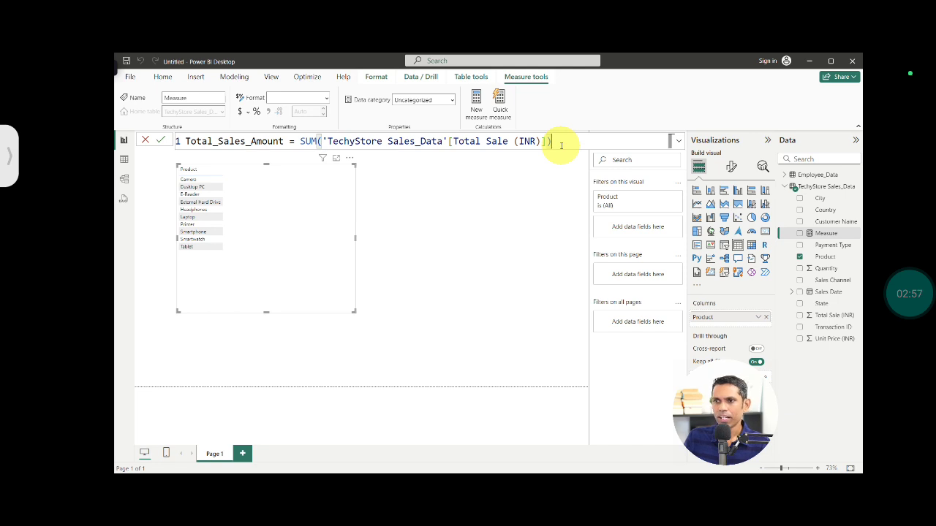
{"action": "key", "text": "Return"}
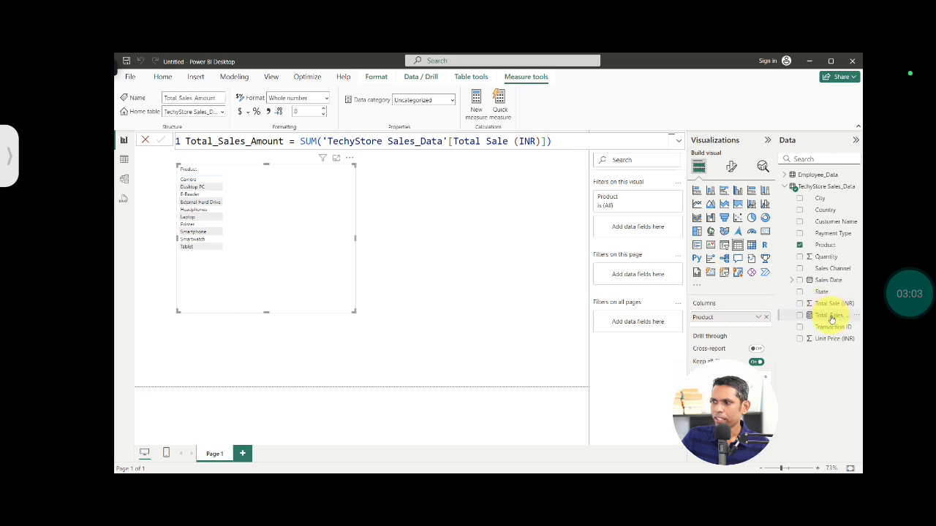
Add the Total_Sales_Amount measure to the product table, then shorten the visual and move it slightly down the page.
{"action": "left_click_drag", "start_coordinate": [832, 317], "coordinate": [754, 328]}
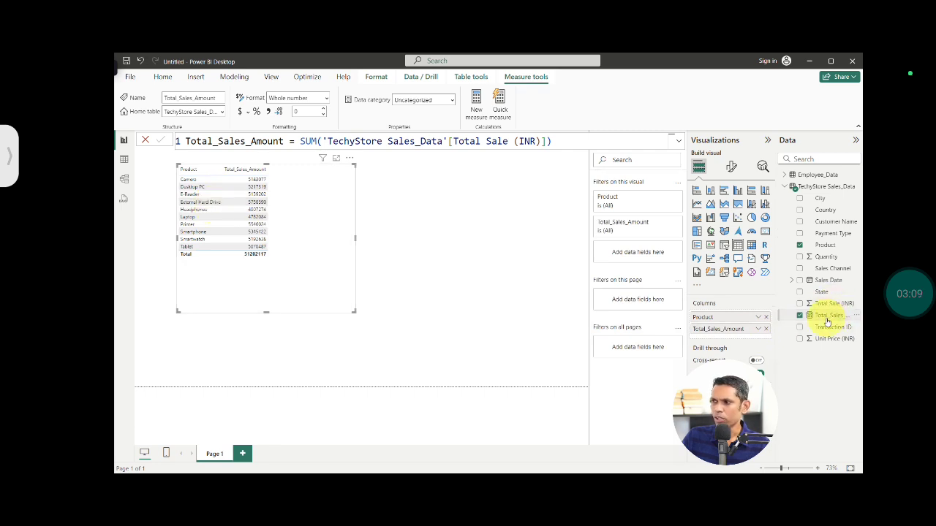
{"action": "left_click_drag", "start_coordinate": [268, 311], "coordinate": [259, 278]}
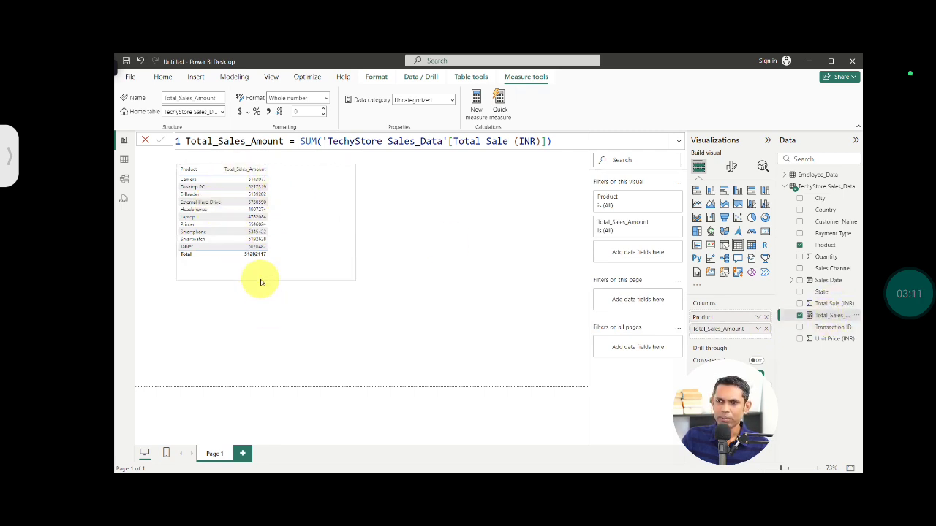
{"action": "left_click_drag", "start_coordinate": [324, 245], "coordinate": [303, 264]}
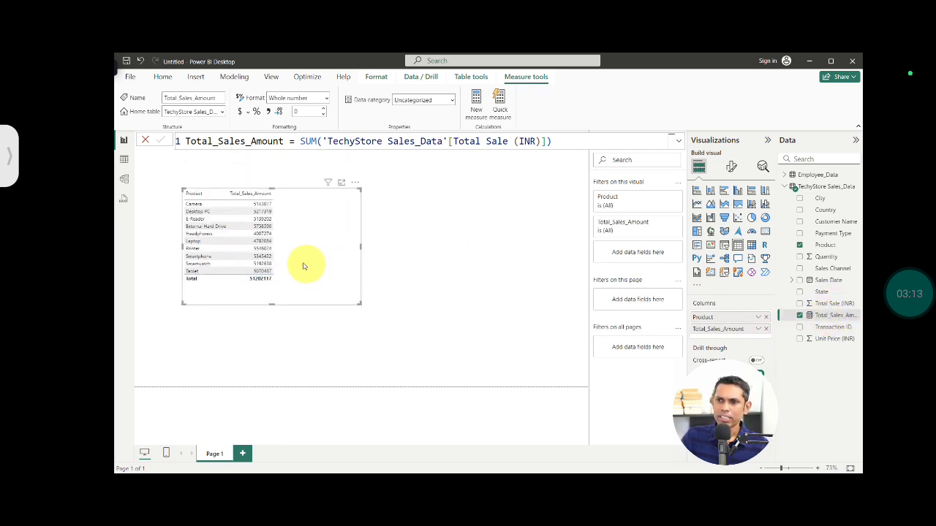
Customize the current report theme by setting the general text font size to 18 pt and apply it.
{"action": "left_click", "coordinate": [269, 77]}
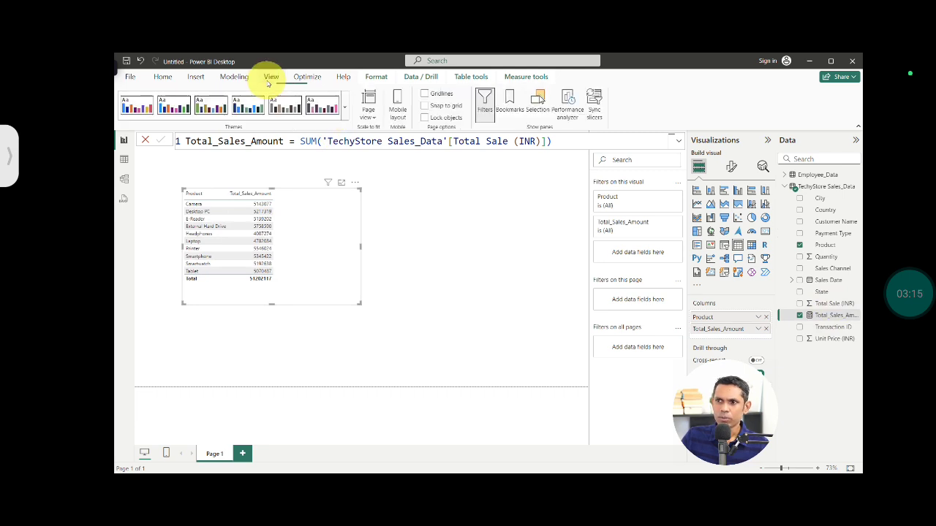
{"action": "left_click", "coordinate": [346, 116]}
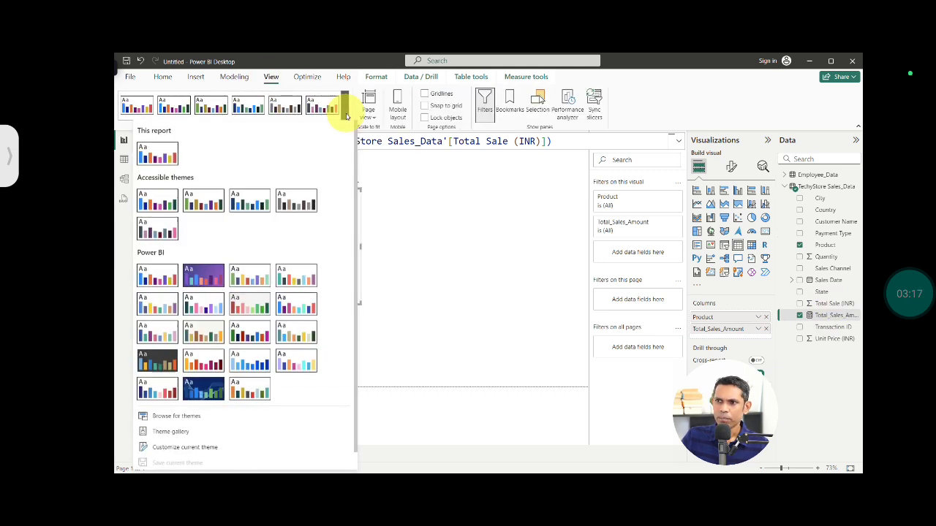
{"action": "left_click", "coordinate": [190, 447]}
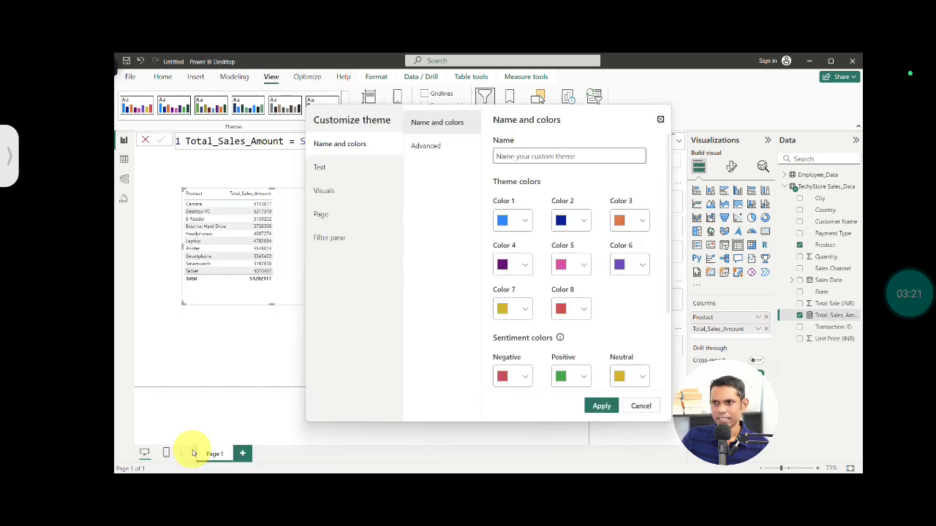
{"action": "left_click", "coordinate": [378, 174]}
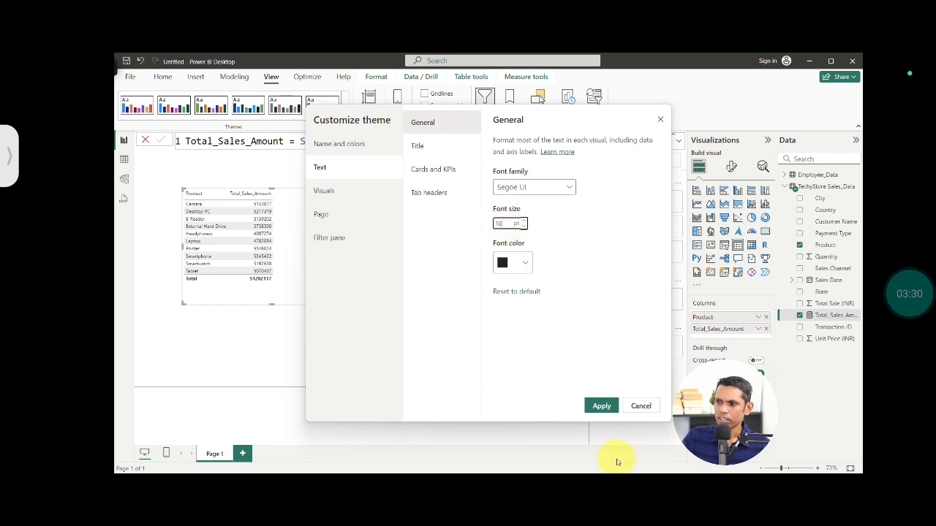
{"action": "left_click", "coordinate": [601, 406]}
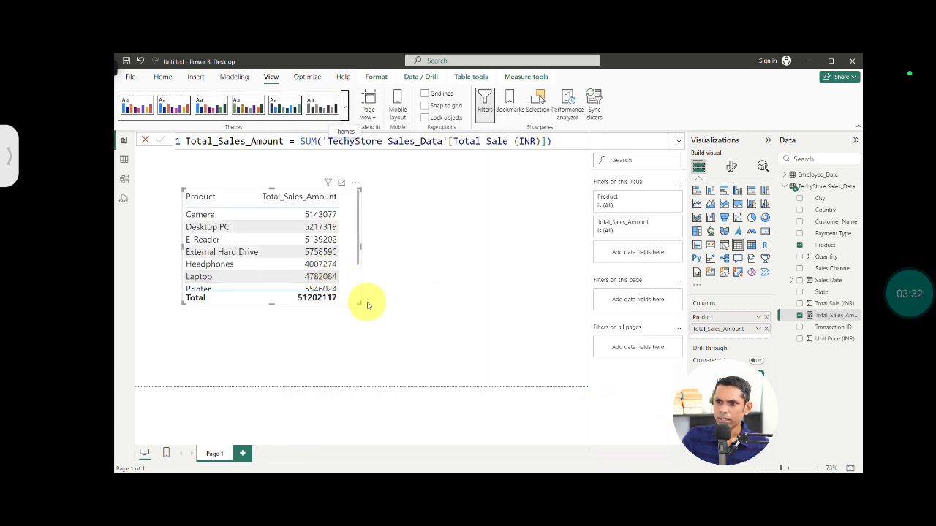
Enlarge the product table visual to fit all its rows, move it closer to the page's upper-left corner and widen it further.
{"action": "left_click_drag", "start_coordinate": [360, 303], "coordinate": [390, 356]}
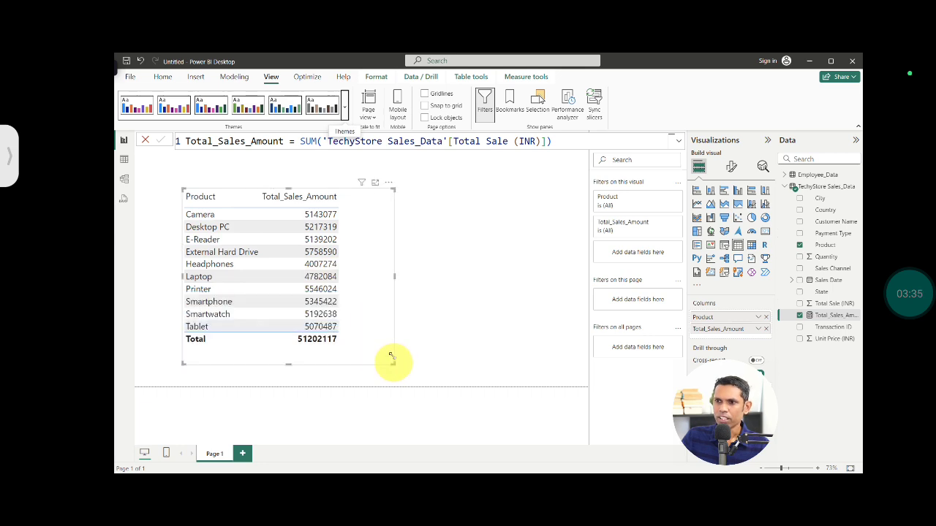
{"action": "left_click_drag", "start_coordinate": [370, 213], "coordinate": [349, 200]}
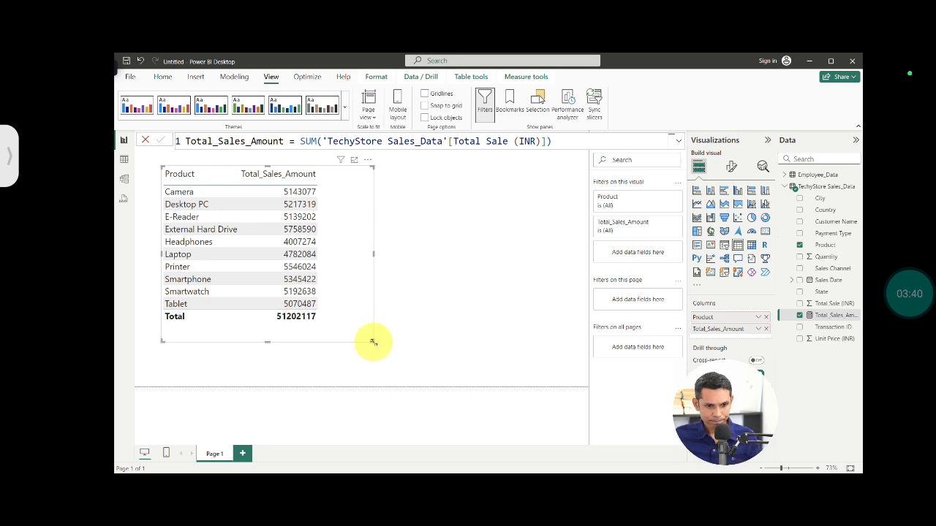
{"action": "left_click_drag", "start_coordinate": [373, 342], "coordinate": [465, 358]}
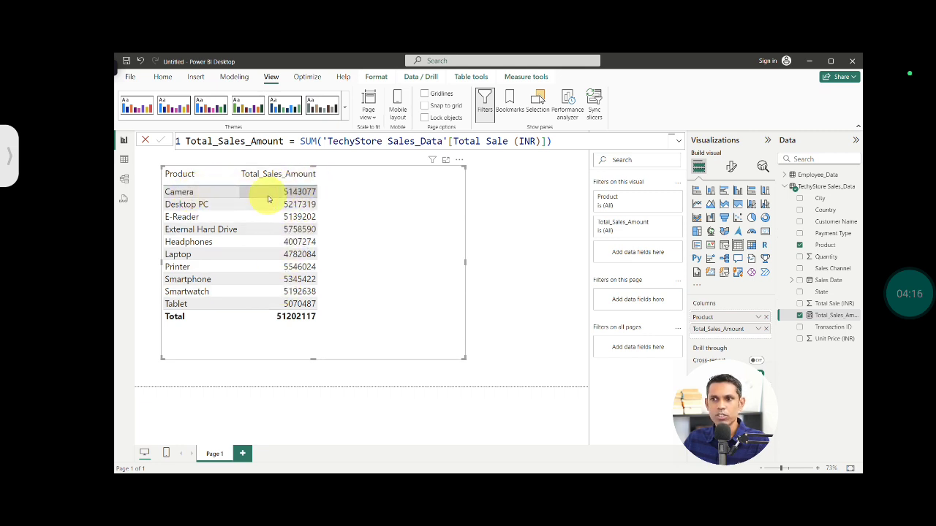
Create a new measure in the TechyStore Sales_Data table.
{"action": "right_click", "coordinate": [810, 187]}
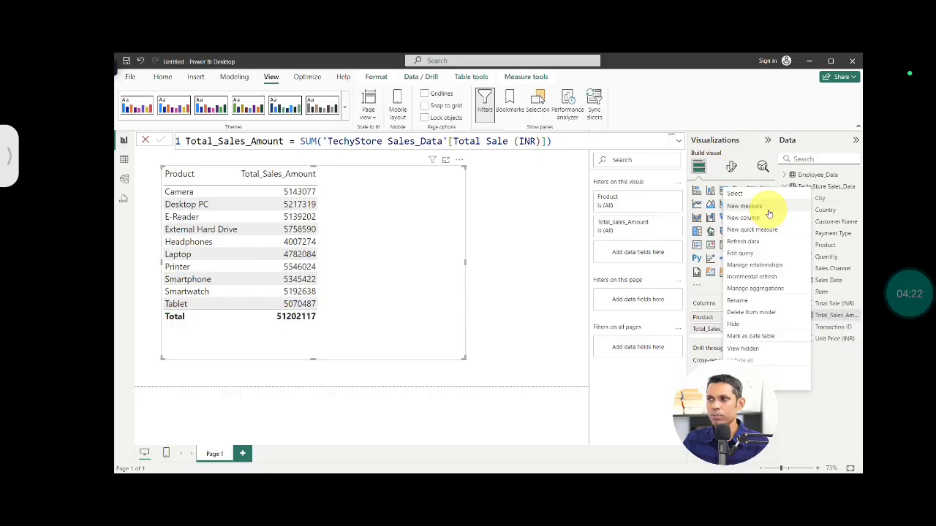
{"action": "left_click", "coordinate": [767, 210]}
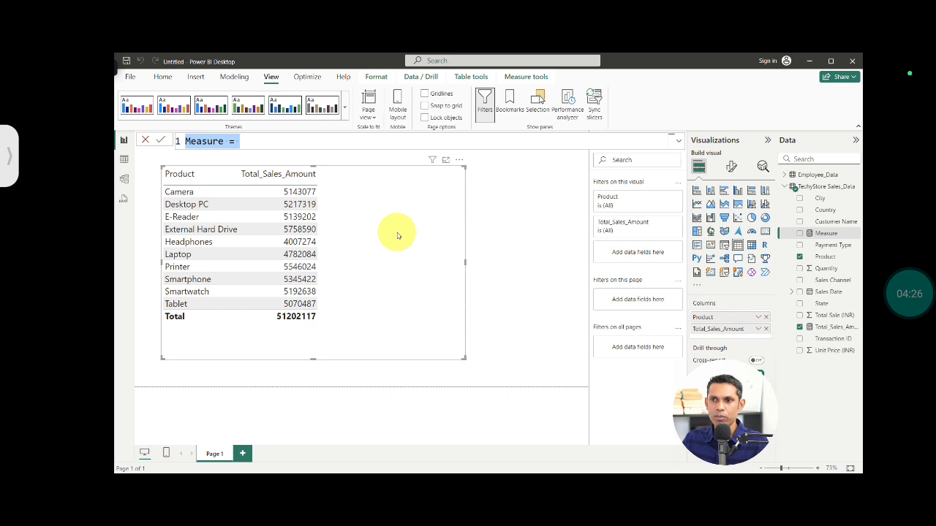
{"action": "left_click", "coordinate": [202, 141]}
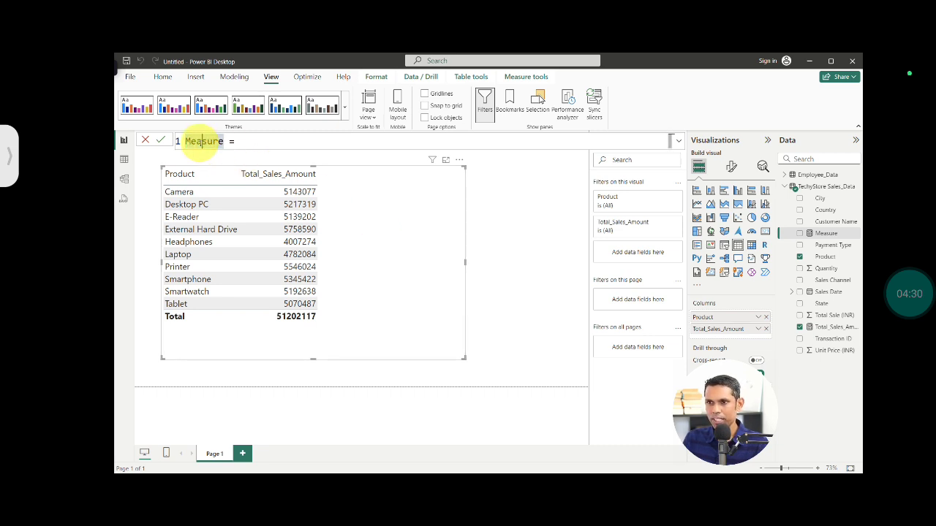
{"action": "type", "text": "T"}
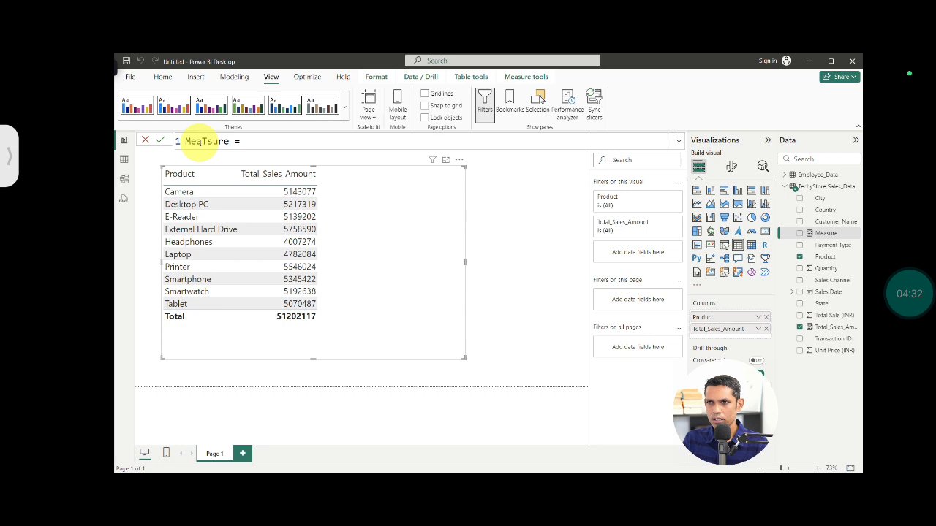
{"action": "double_click", "coordinate": [199, 141]}
{"action": "type", "text": "Total"}
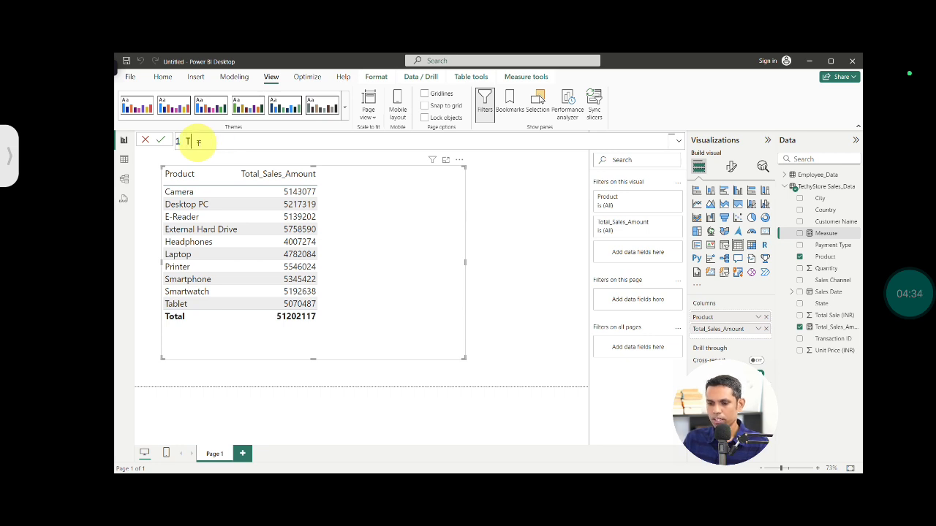
{"action": "type", "text": "_Sales"}
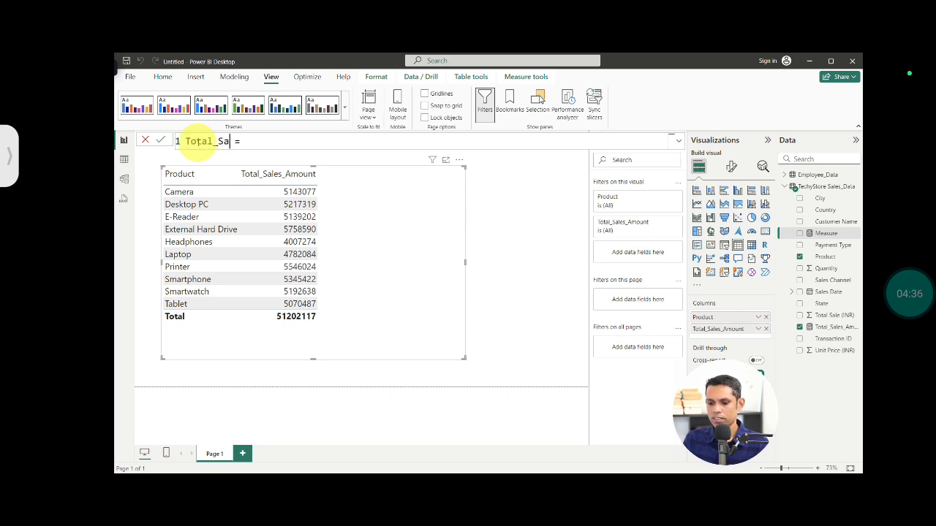
{"action": "type", "text": "_Camera"}
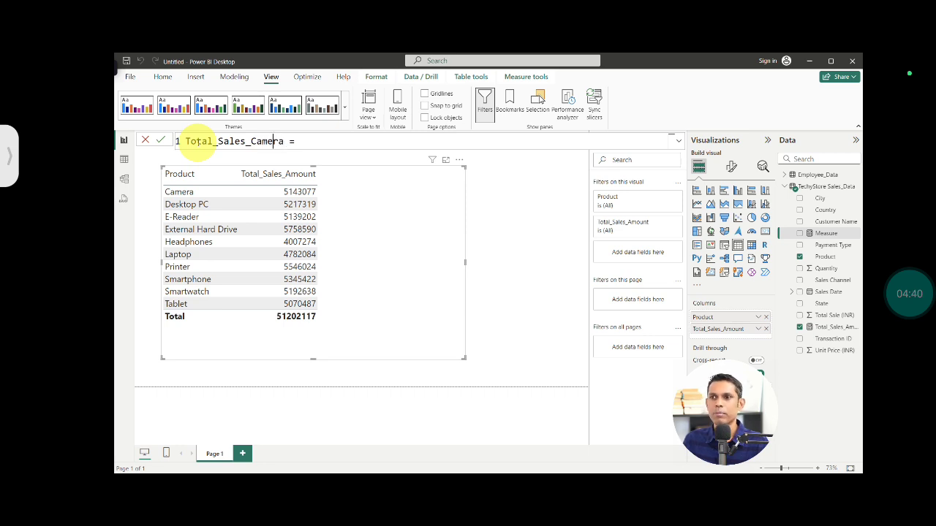
{"action": "double_click", "coordinate": [198, 142]}
{"action": "key", "text": "BackSpace"}
{"action": "key", "text": "BackSpace"}
{"action": "key", "text": "BackSpace"}
{"action": "key", "text": "BackSpace"}
{"action": "key", "text": "BackSpace"}
{"action": "key", "text": "BackSpace"}
{"action": "key", "text": "BackSpace"}
{"action": "key", "text": "BackSpace"}
{"action": "key", "text": "BackSpace"}
{"action": "key", "text": "BackSpace"}
{"action": "key", "text": "BackSpace"}
{"action": "key", "text": "BackSpace"}
{"action": "key", "text": "BackSpace"}
{"action": "key", "text": "BackSpace"}
{"action": "key", "text": "BackSpace"}
{"action": "key", "text": "BackSpace"}
{"action": "key", "text": "BackSpace"}
{"action": "key", "text": "BackSpace"}
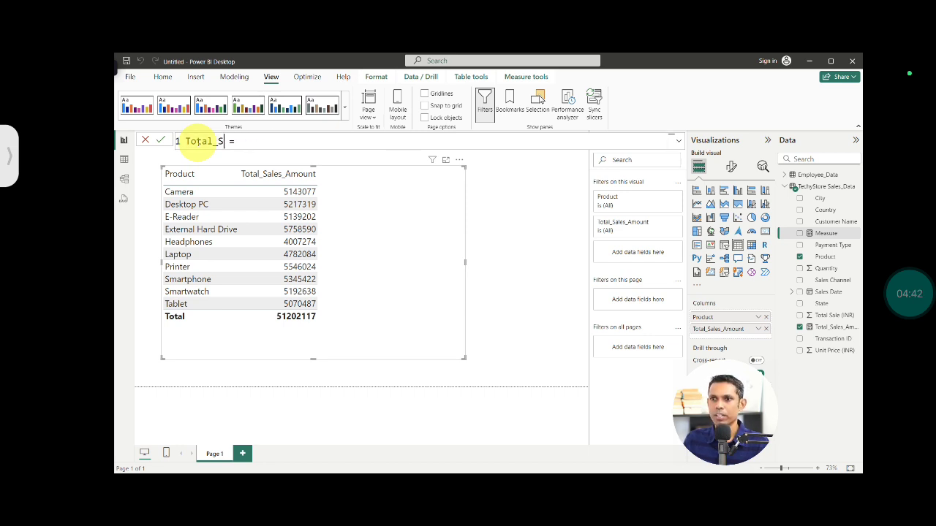
Name the new measure Camera_Sales and begin its formula with the CALCULATE function.
{"action": "type", "text": "Camera_S"}
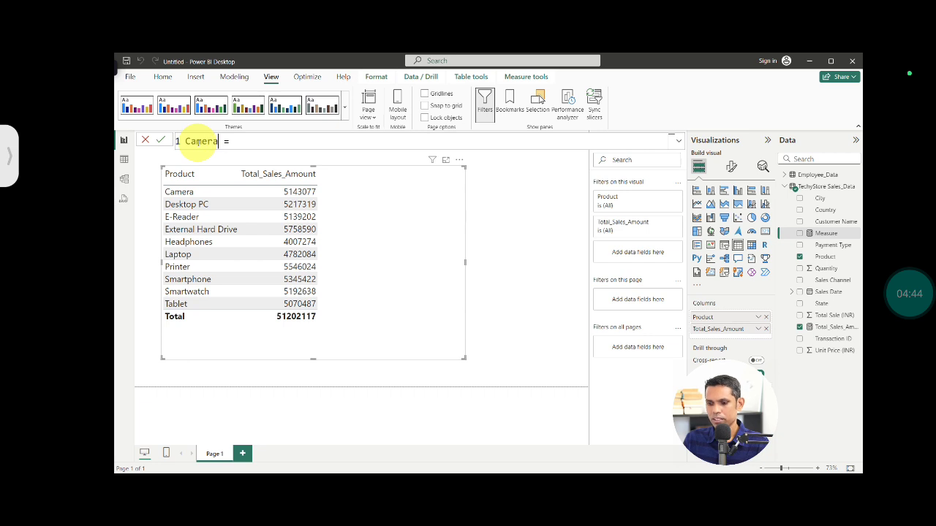
{"action": "type", "text": "ales ="}
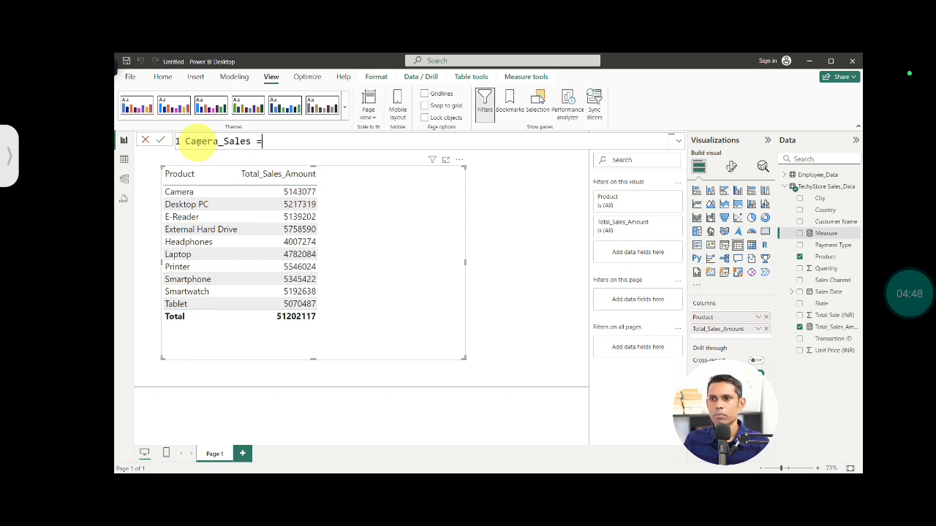
{"action": "type", "text": "cal"}
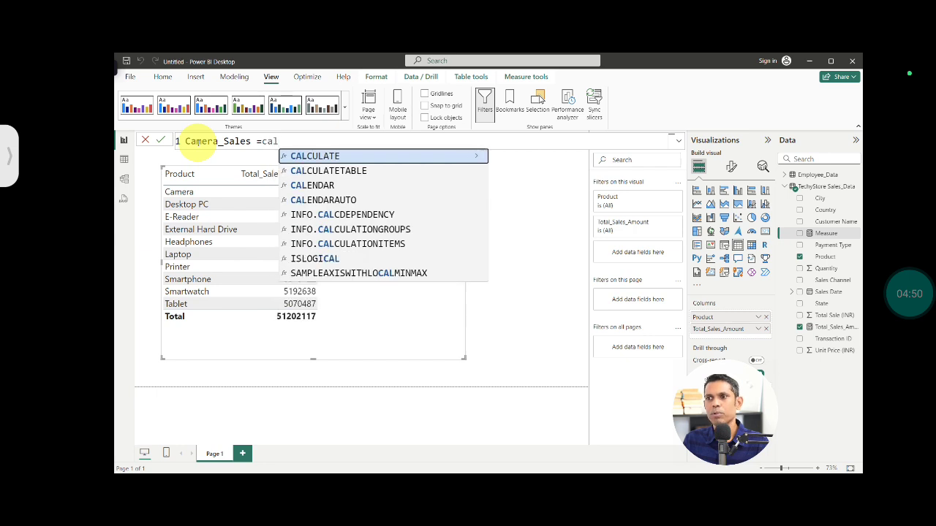
{"action": "key", "text": "Tab"}
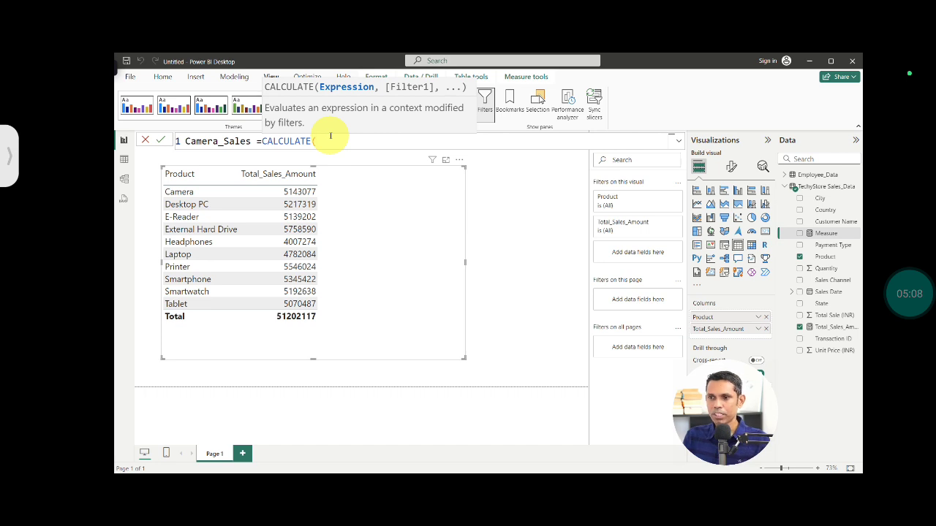
{"action": "type", "text": "total"}
{"action": "key", "text": "Up"}
{"action": "key", "text": "Up"}
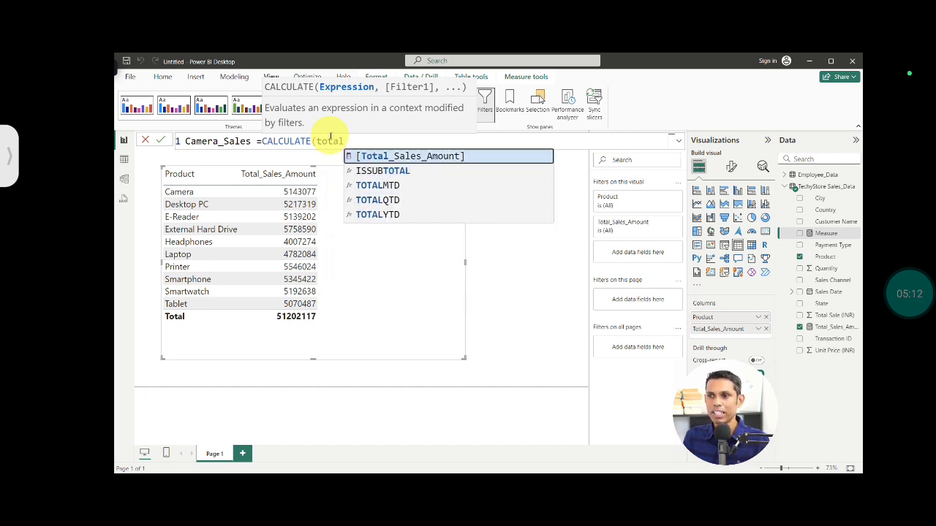
{"action": "key", "text": "Down"}
{"action": "key", "text": "Down"}
{"action": "key", "text": "BackSpace"}
{"action": "key", "text": "BackSpace"}
{"action": "key", "text": "BackSpace"}
{"action": "key", "text": "BackSpace"}
{"action": "key", "text": "BackSpace"}
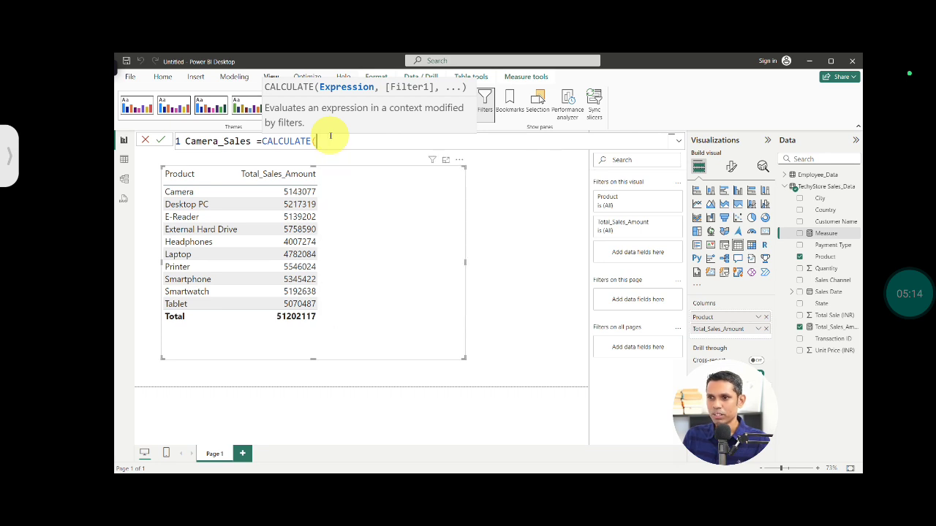
Try SUM('TechyStore Sales_Data'[Total Sale (INR)]) as the CALCULATE expression and remove it again.
{"action": "type", "text": "sum("}
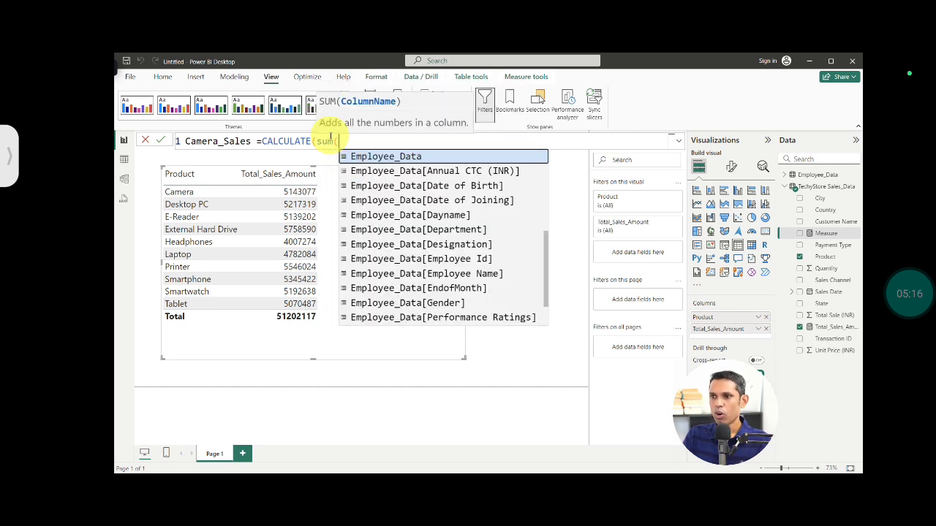
{"action": "type", "text": "total"}
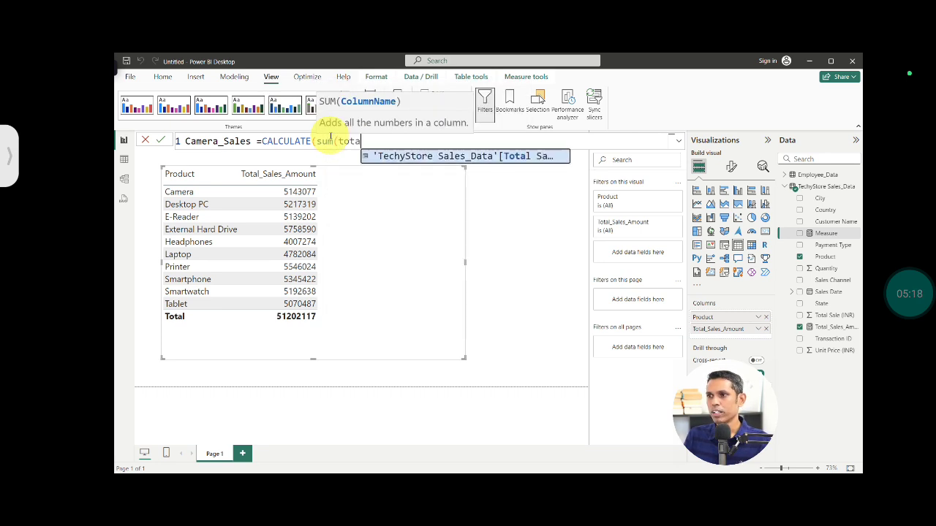
{"action": "key", "text": "Tab"}
{"action": "type", "text": ")"}
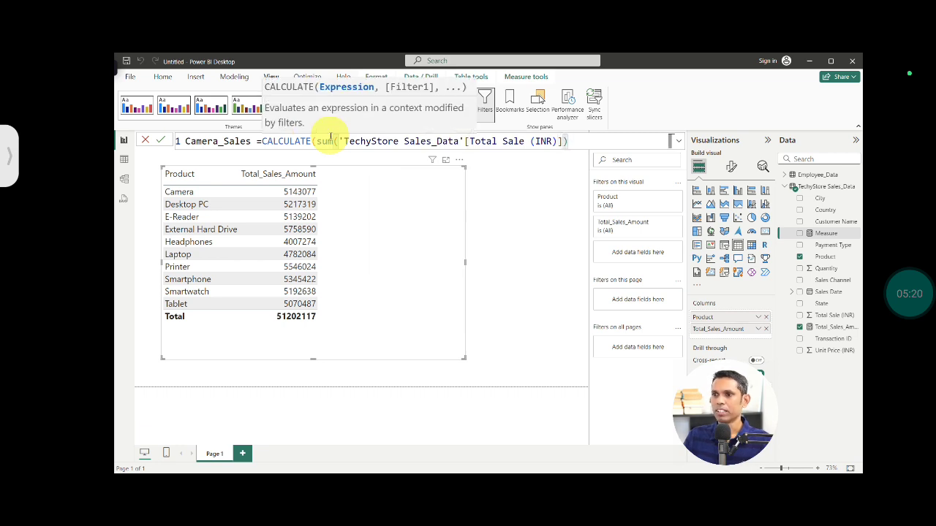
{"action": "left_click_drag", "start_coordinate": [316, 141], "coordinate": [584, 146]}
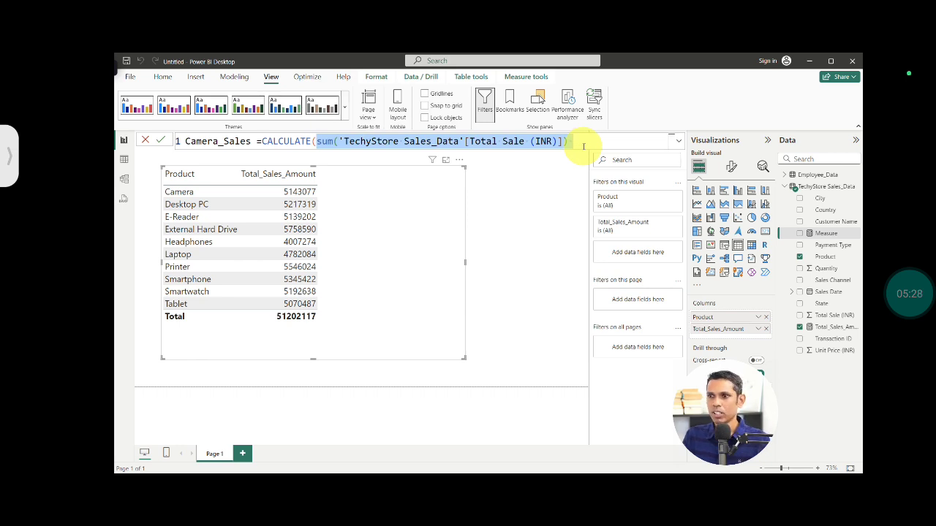
{"action": "key", "text": "BackSpace"}
Use the [Total_Sales_Amount] measure as the expression inside CALCULATE.
{"action": "type", "text": "tot"}
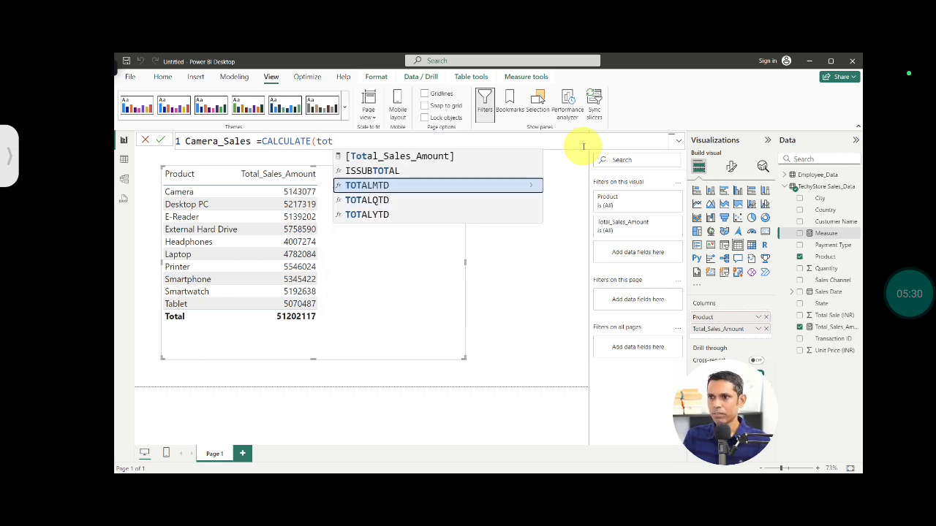
{"action": "key", "text": "Up"}
{"action": "key", "text": "Up"}
{"action": "key", "text": "Tab"}
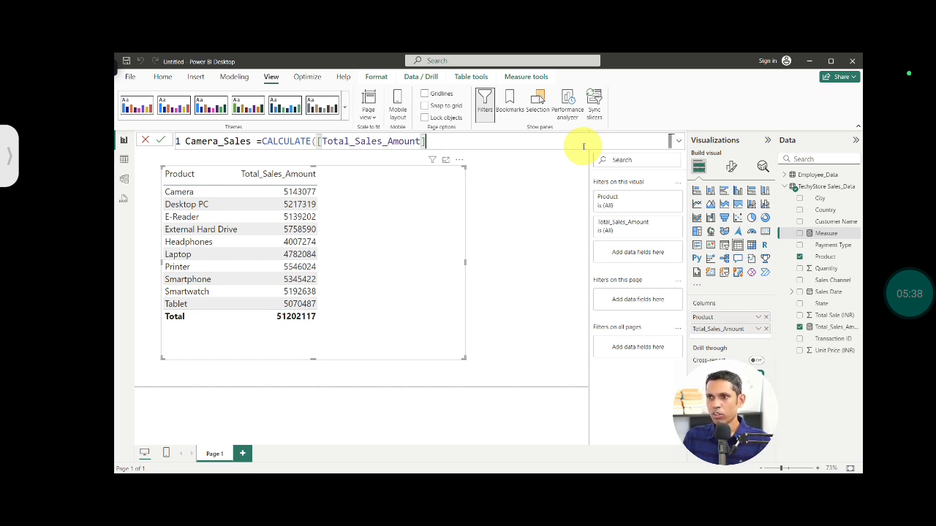
Add the filter 'TechyStore Sales_Data'[Product]="Camera" to the CALCULATE formula and close the parenthesis.
{"action": "type", "text": ","}
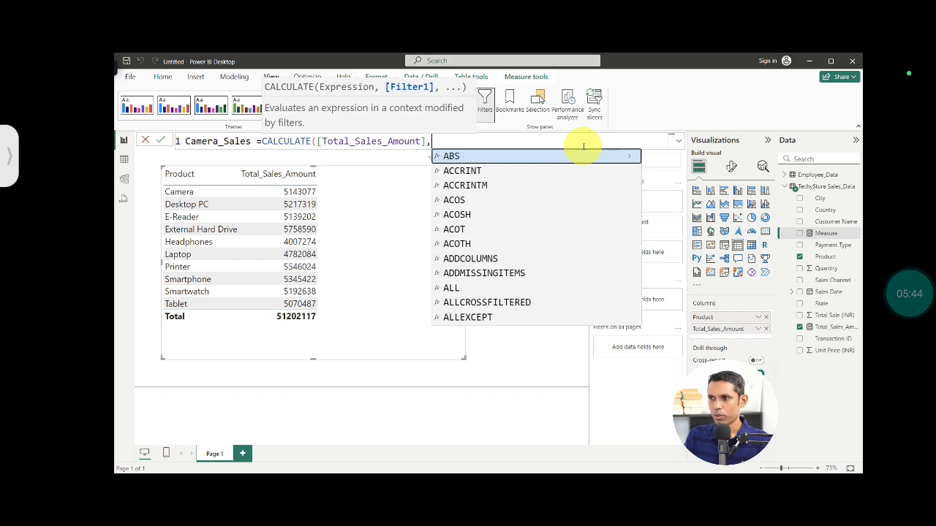
{"action": "type", "text": "prod"}
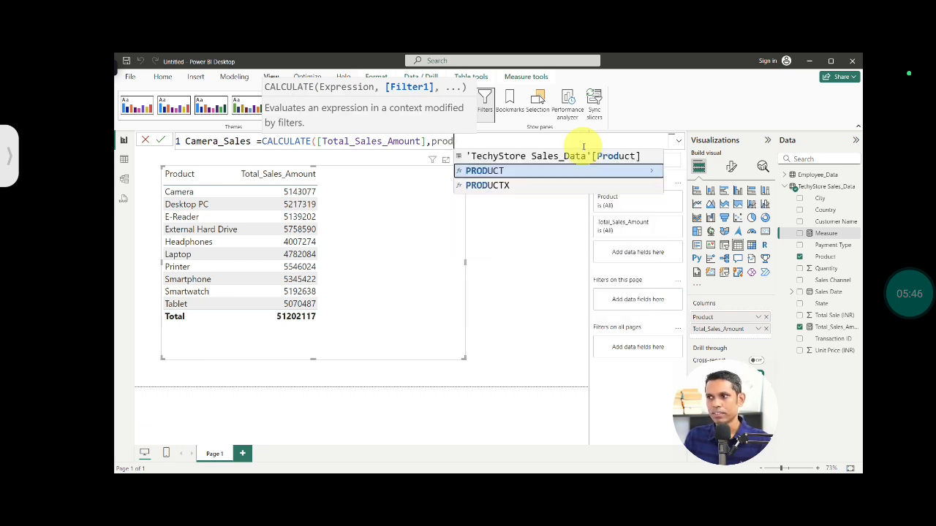
{"action": "key", "text": "Up"}
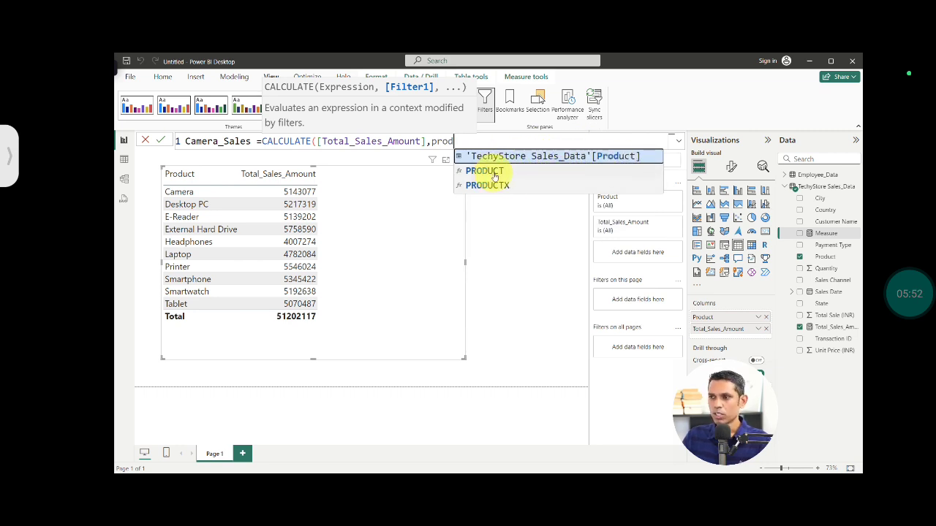
{"action": "left_click", "coordinate": [573, 158]}
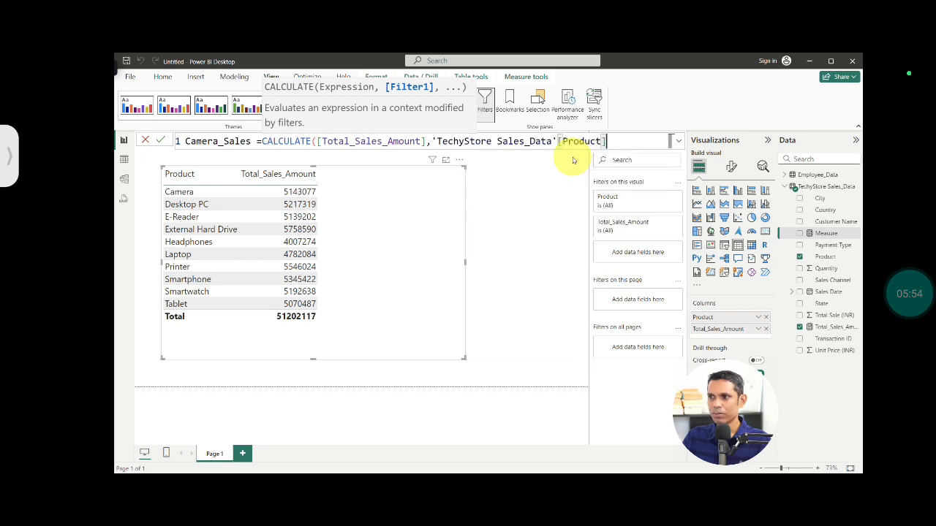
{"action": "type", "text": "=\""}
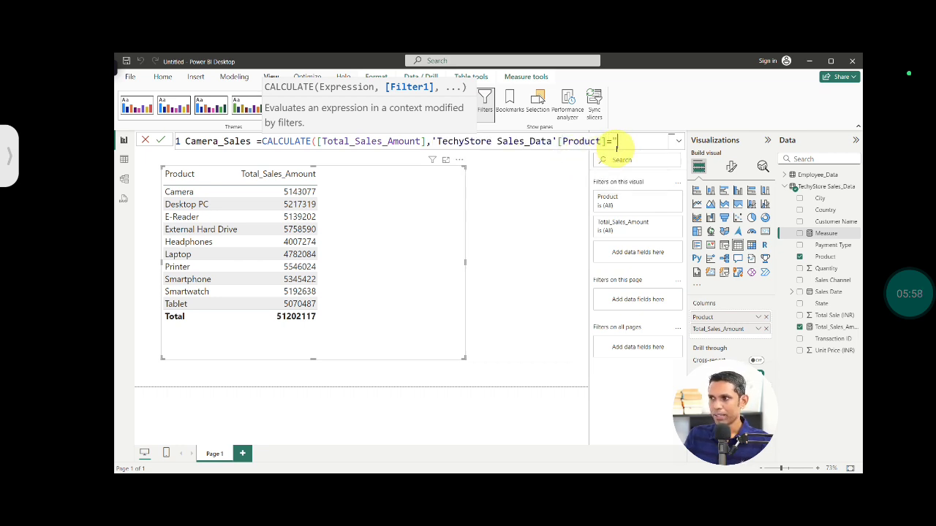
{"action": "type", "text": "Camera\""}
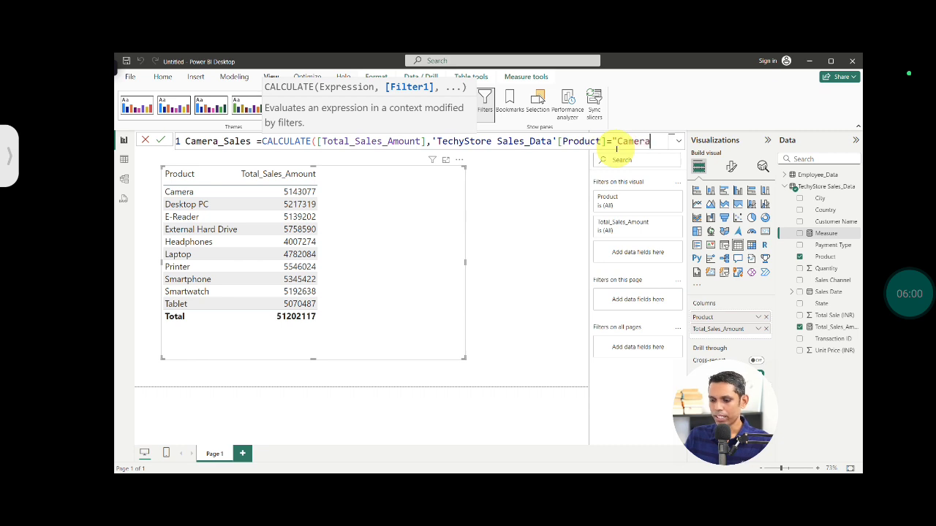
{"action": "type", "text": ")"}
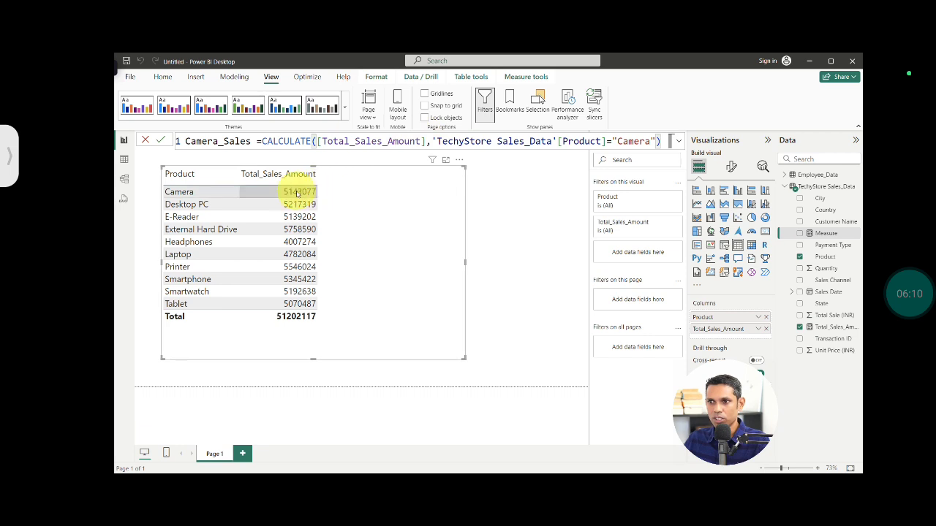
Commit the Camera_Sales measure and add it as a column to the product sales table.
{"action": "left_click_drag", "start_coordinate": [436, 141], "coordinate": [660, 140]}
{"action": "left_click", "coordinate": [664, 141]}
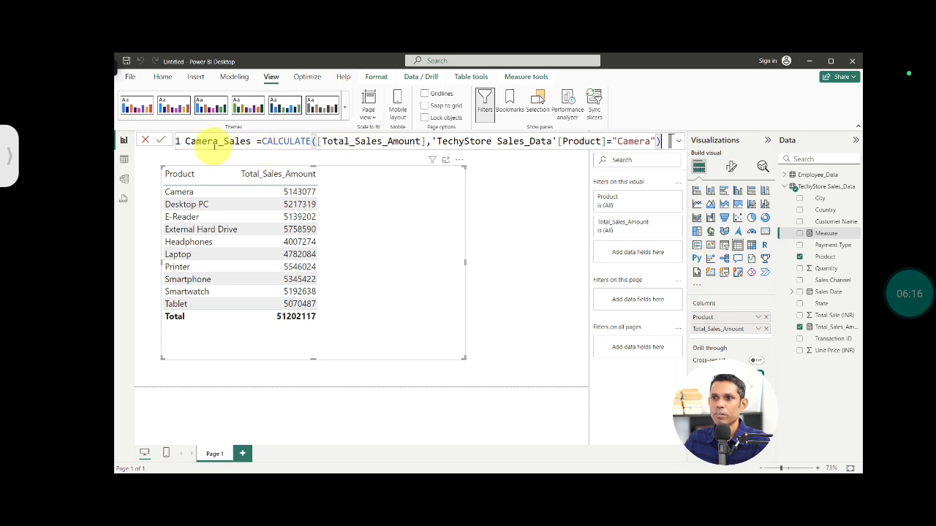
{"action": "left_click", "coordinate": [267, 141]}
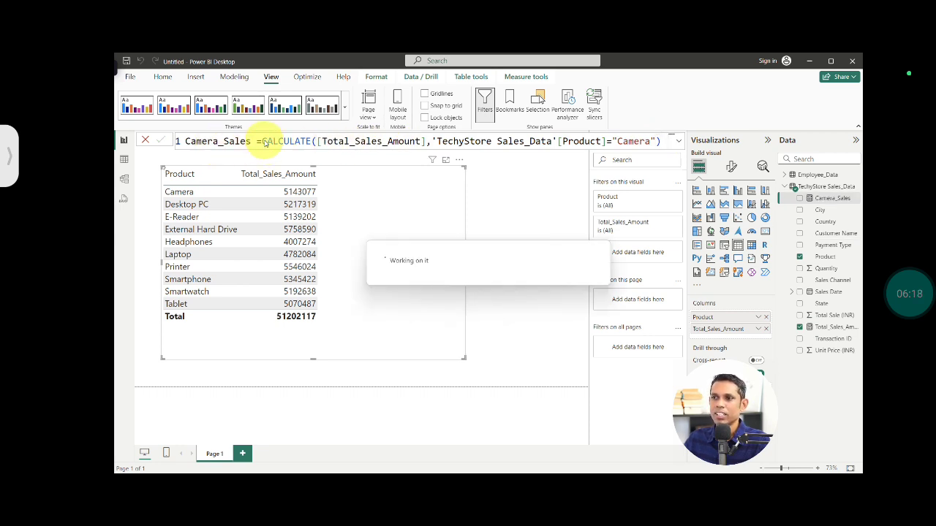
{"action": "key", "text": "Return"}
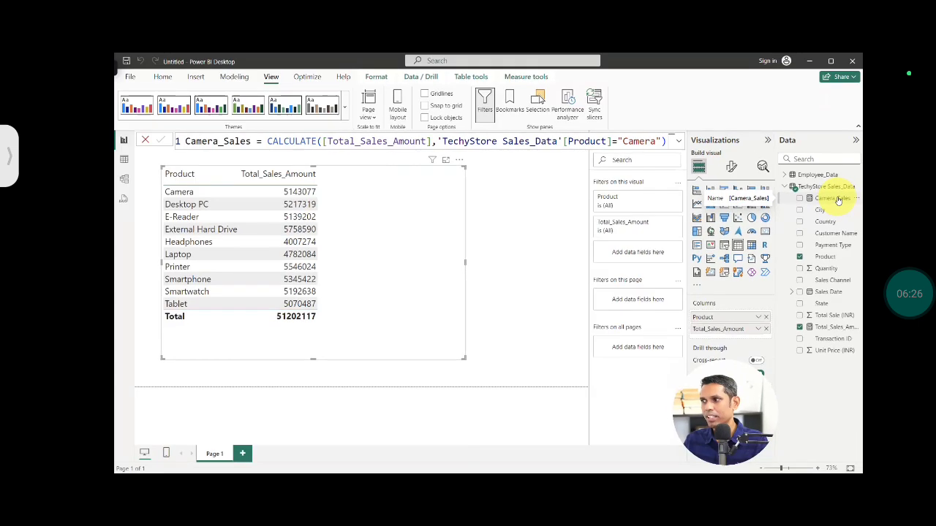
{"action": "left_click_drag", "start_coordinate": [836, 199], "coordinate": [746, 340]}
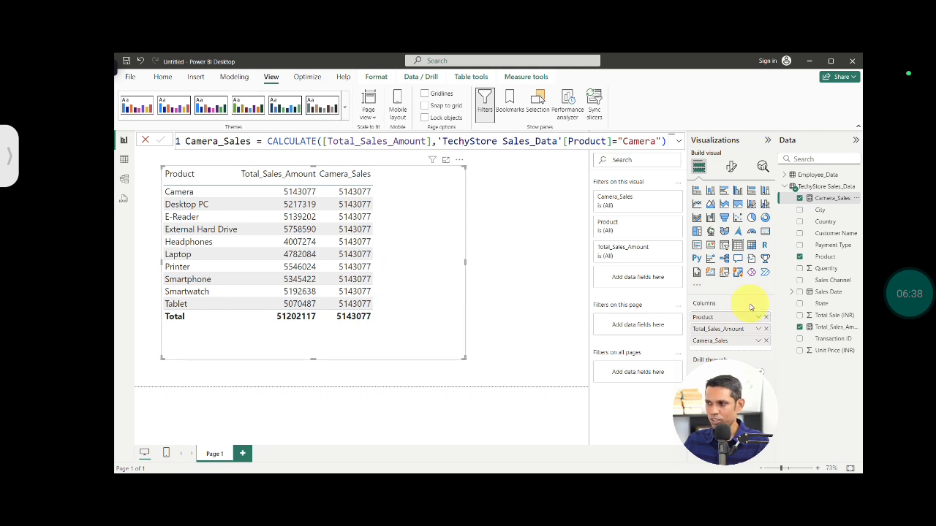
Create a new measure in the TechyStore Sales_Data table and name it PercentageWithCamera.
{"action": "right_click", "coordinate": [825, 189]}
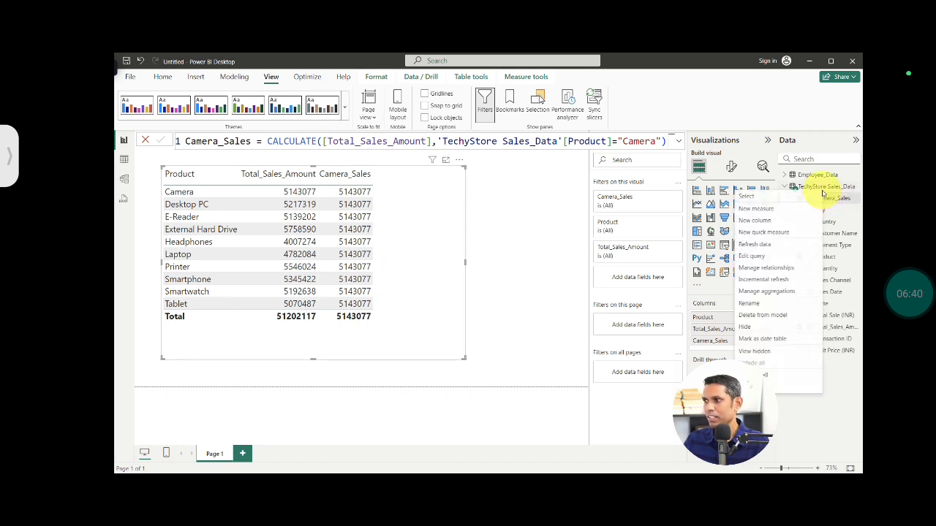
{"action": "left_click", "coordinate": [766, 210]}
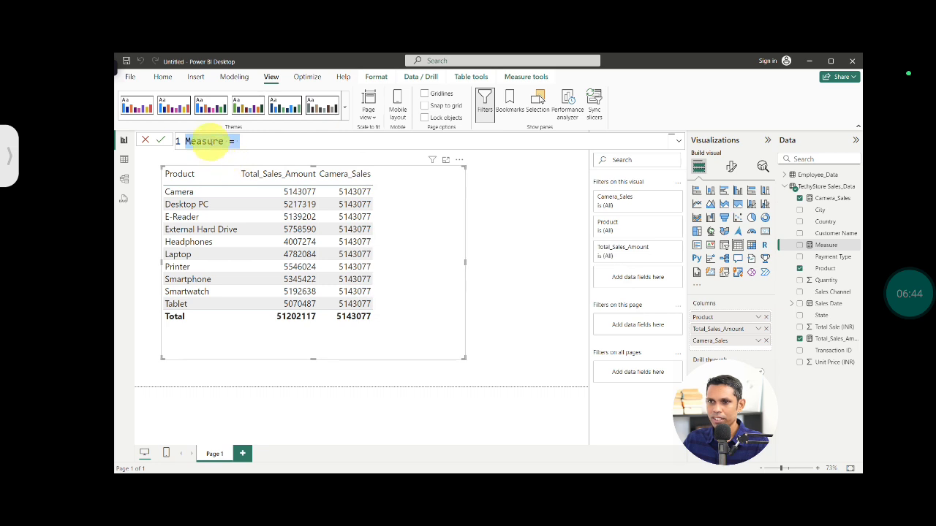
{"action": "type", "text": "Percen"}
{"action": "type", "text": "tage"}
{"action": "type", "text": "wit"}
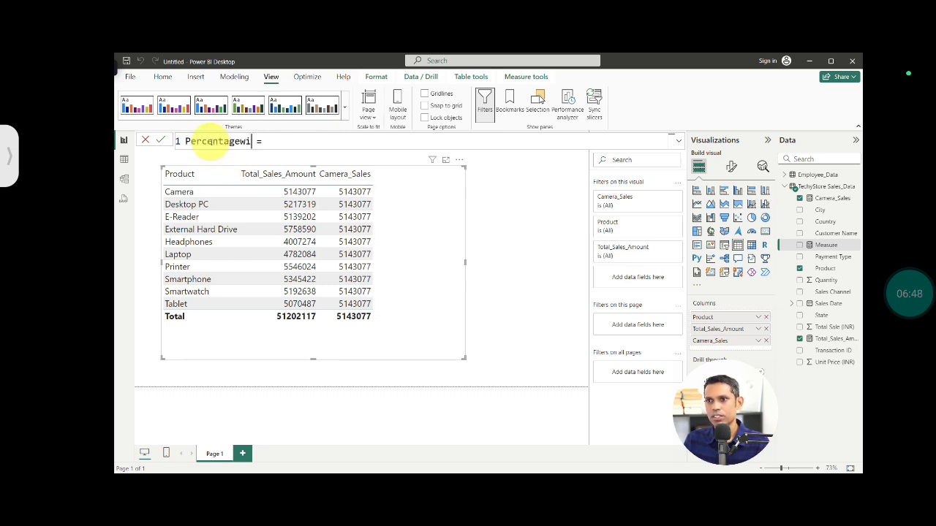
{"action": "key", "text": "BackSpace"}
{"action": "key", "text": "BackSpace"}
{"action": "key", "text": "BackSpace"}
{"action": "type", "text": "WithCamera"}
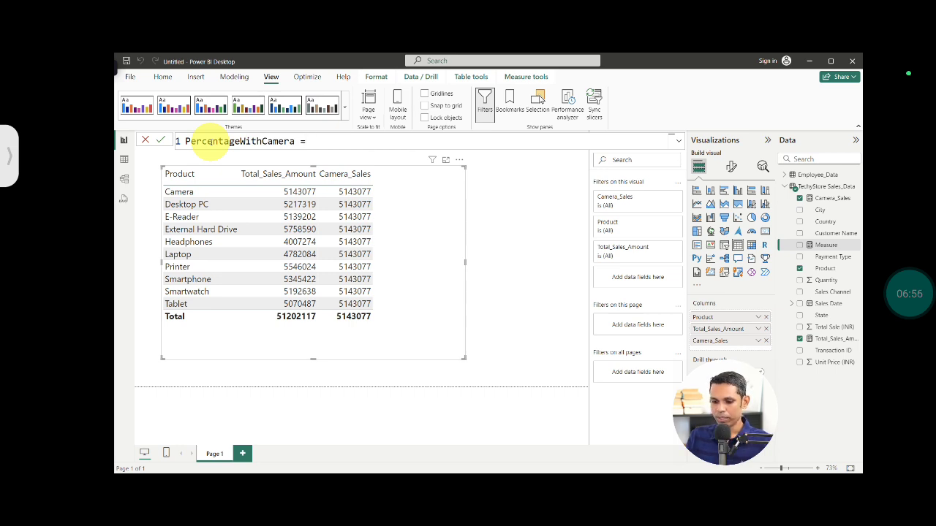
Define the measure as [Total_Sales_Amount]/[Camera_Sales] and commit the formula.
{"action": "type", "text": "tota"}
{"action": "key", "text": "Up"}
{"action": "key", "text": "Up"}
{"action": "key", "text": "Tab"}
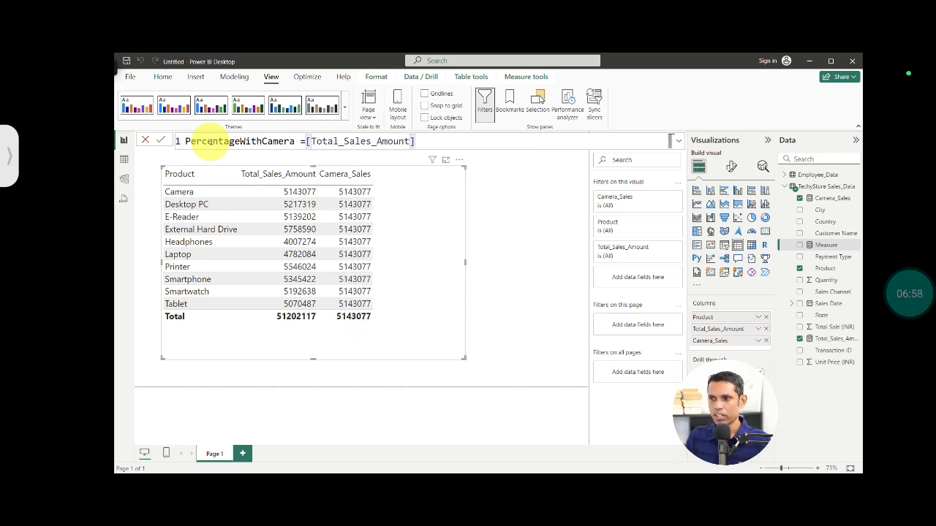
{"action": "type", "text": "/"}
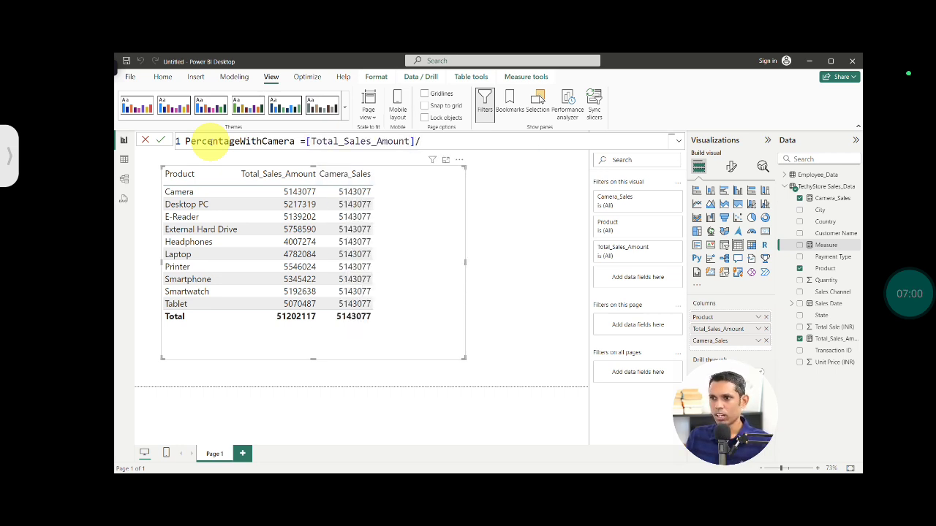
{"action": "type", "text": "cam"}
{"action": "key", "text": "Tab"}
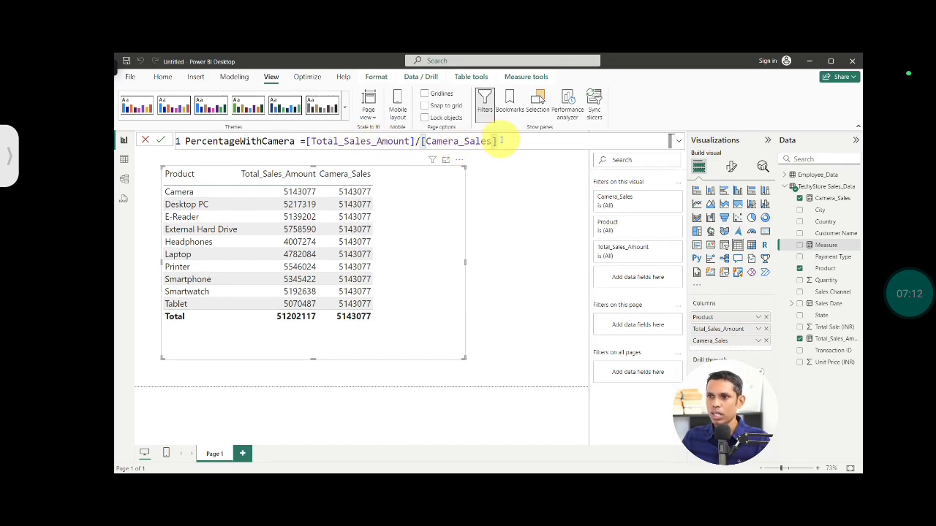
{"action": "key", "text": "Return"}
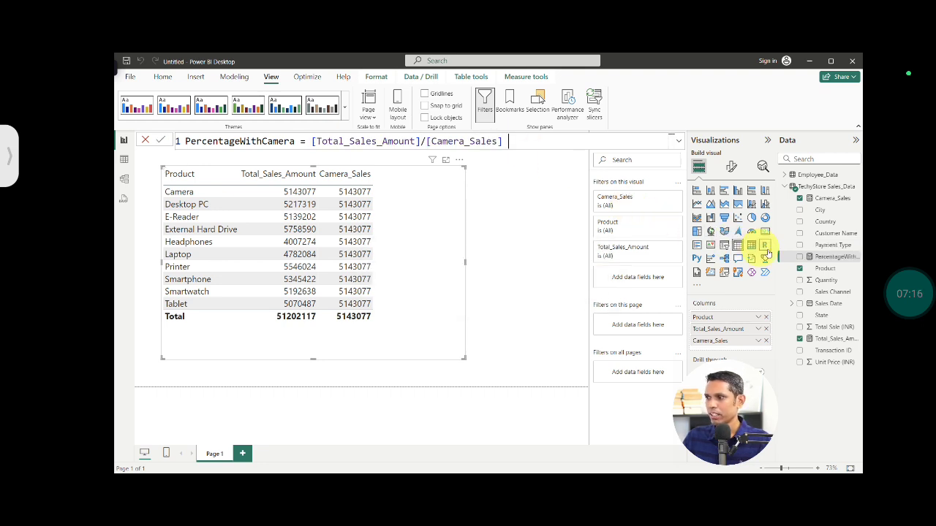
Rename the percentage measure Per_WithCamera and add it as a column to the product sales table.
{"action": "double_click", "coordinate": [236, 141]}
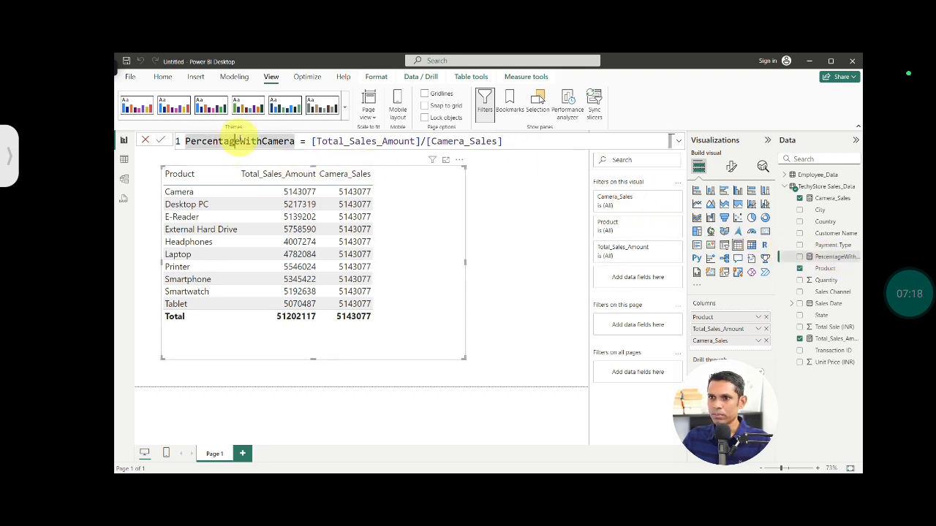
{"action": "left_click_drag", "start_coordinate": [239, 141], "coordinate": [203, 141]}
{"action": "key", "text": "BackSpace"}
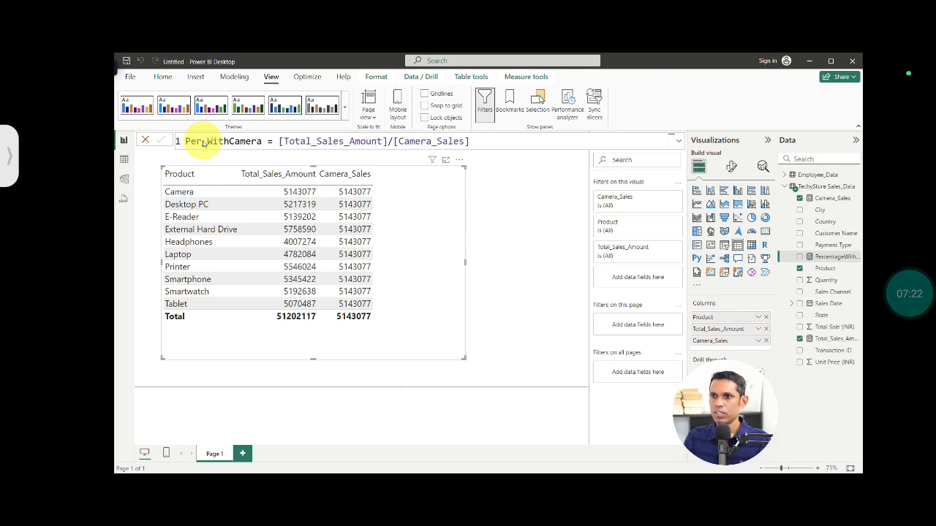
{"action": "key", "text": "Return"}
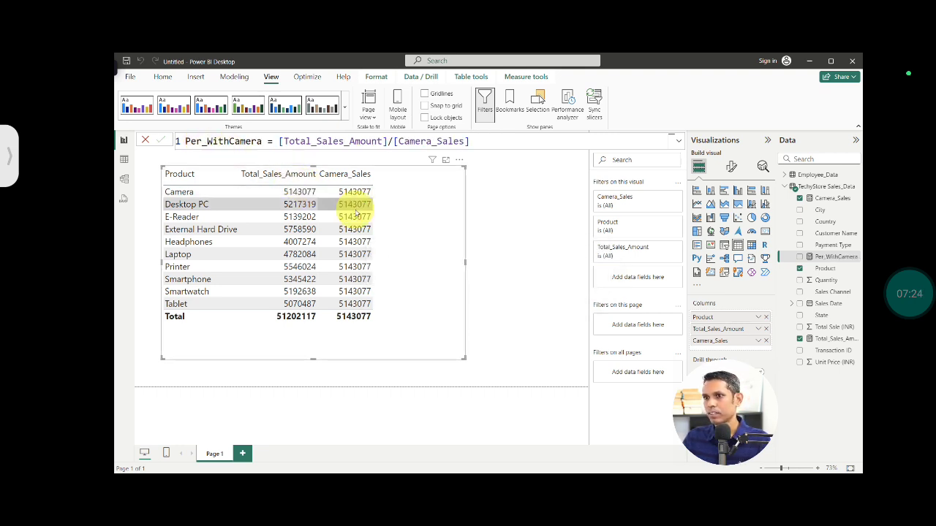
{"action": "left_click_drag", "start_coordinate": [827, 259], "coordinate": [760, 343]}
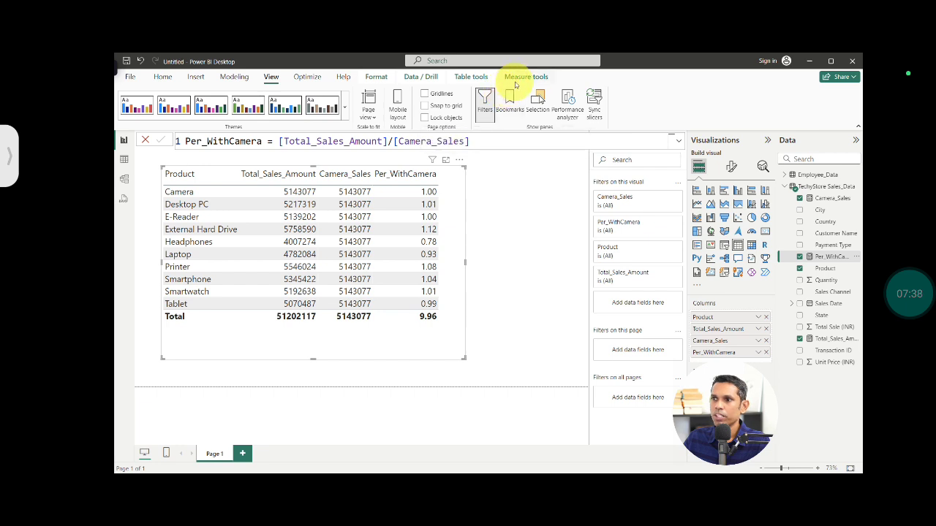
Format the Per_WithCamera measure as Percentage.
{"action": "left_click", "coordinate": [517, 79]}
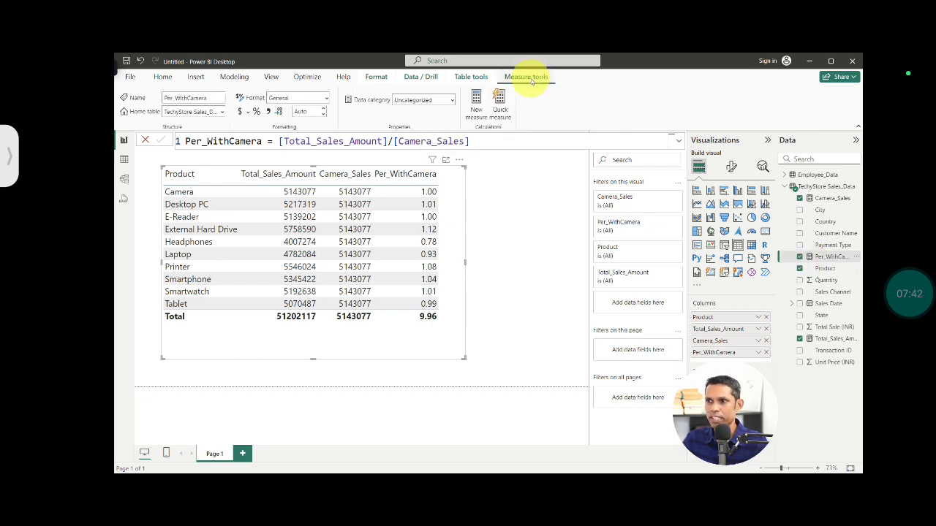
{"action": "left_click", "coordinate": [322, 98]}
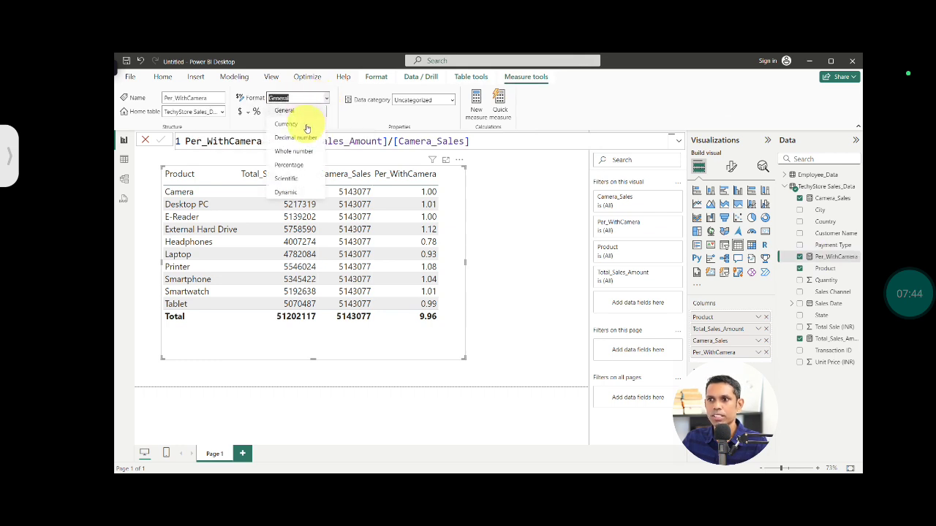
{"action": "left_click", "coordinate": [289, 166]}
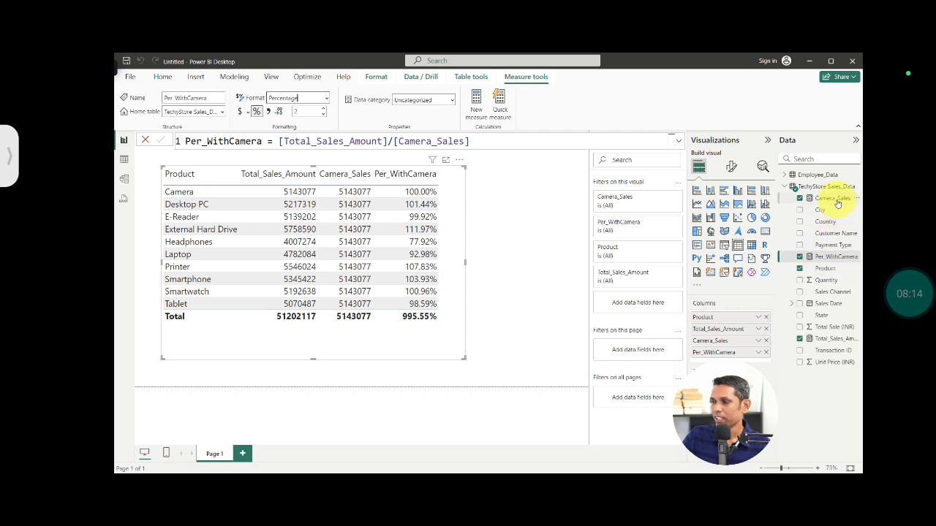
Review the Total_Sales_Amount and Camera_Sales formulas and reduce the table visual's height to fit its rows.
{"action": "left_click", "coordinate": [829, 339]}
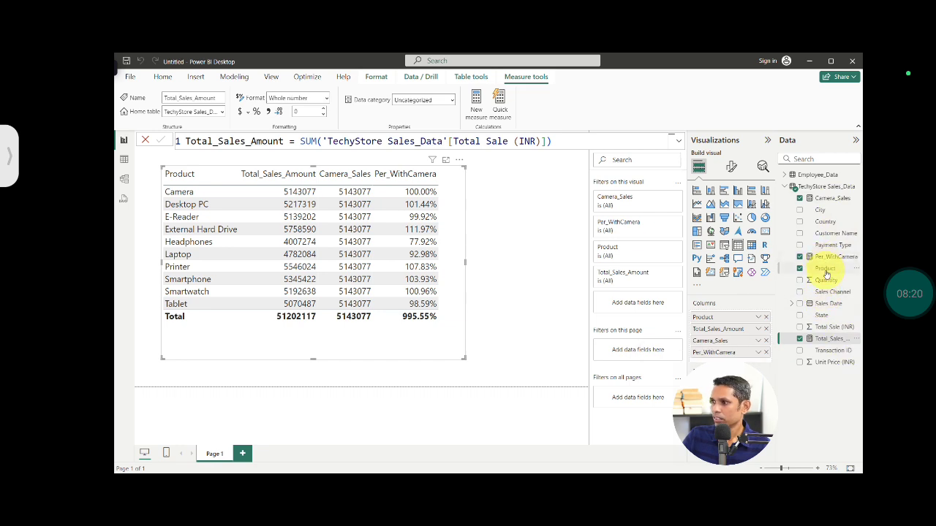
{"action": "left_click", "coordinate": [833, 198]}
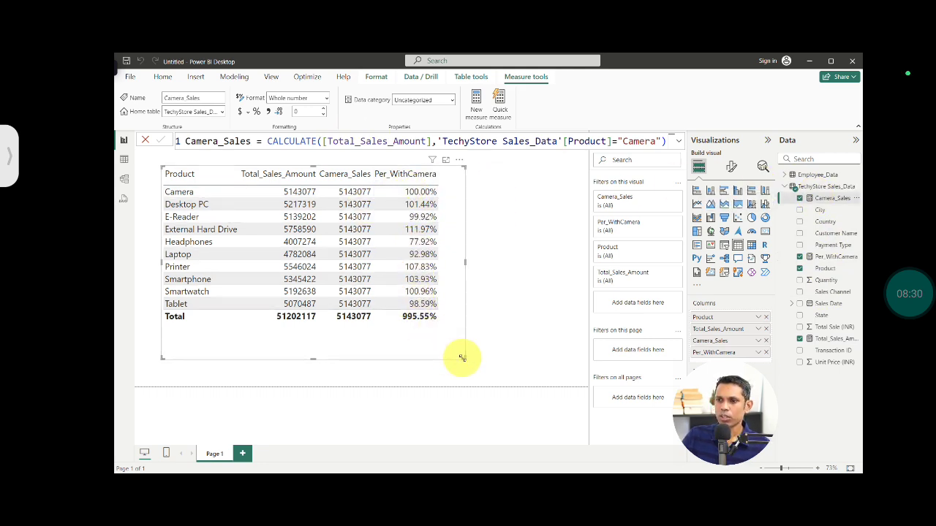
{"action": "left_click_drag", "start_coordinate": [460, 358], "coordinate": [465, 331]}
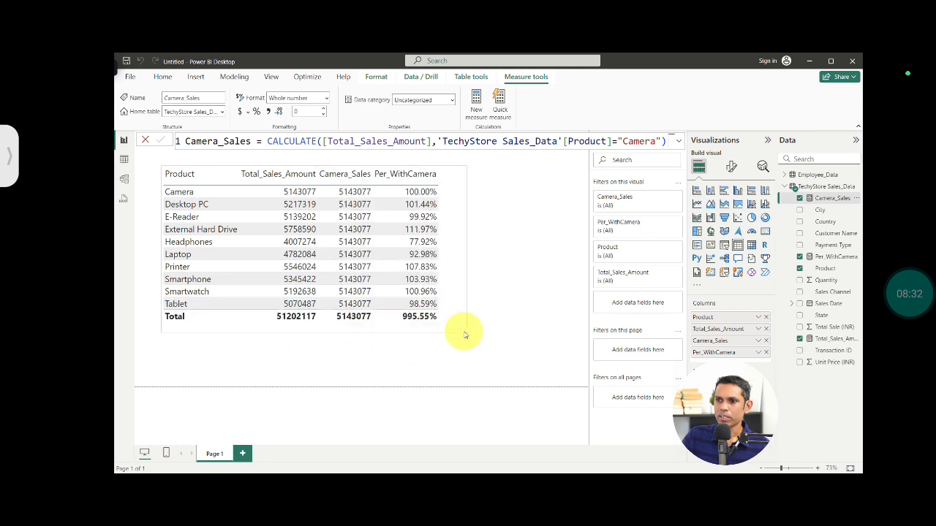
Add a second report page and insert an enlarged blank table visual on it.
{"action": "left_click", "coordinate": [242, 454]}
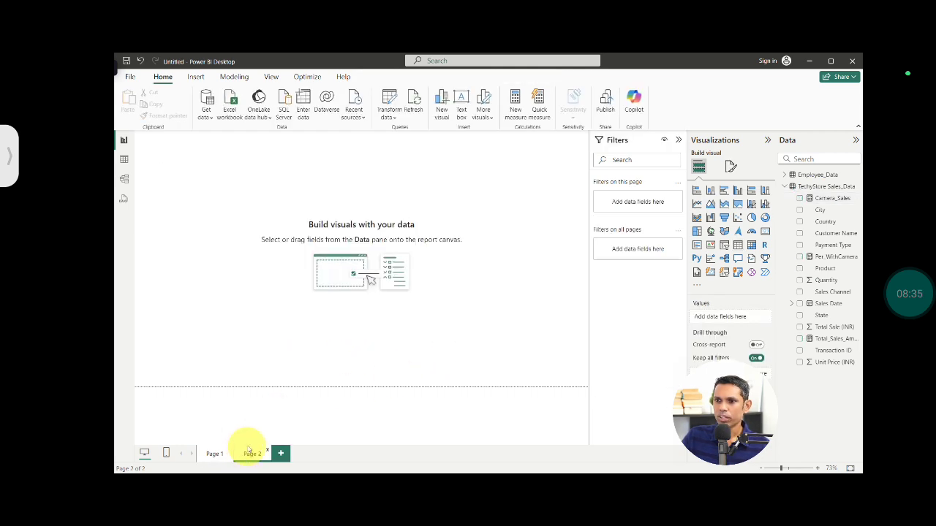
{"action": "left_click", "coordinate": [738, 245]}
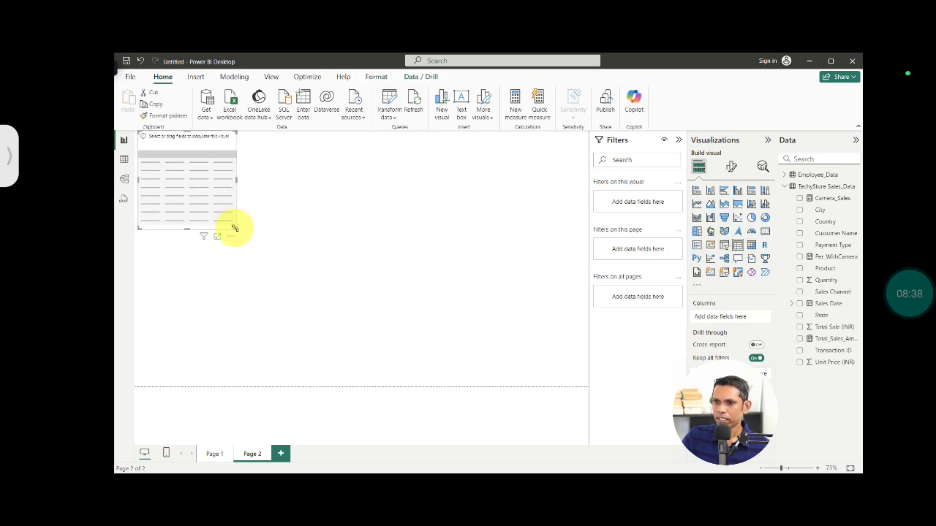
{"action": "left_click_drag", "start_coordinate": [235, 229], "coordinate": [340, 314]}
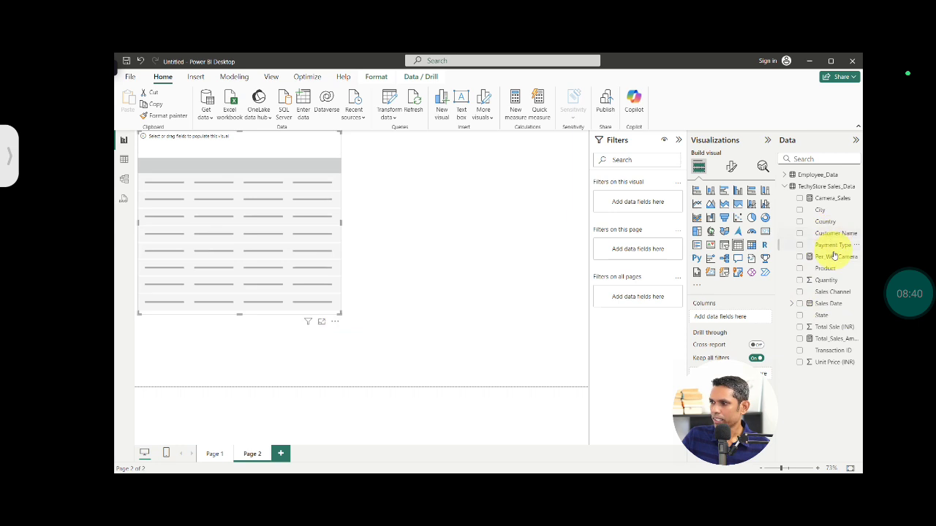
Add the Product and Total_Sales_Amount columns to the new table and enlarge the visual for more columns.
{"action": "left_click_drag", "start_coordinate": [827, 269], "coordinate": [751, 328]}
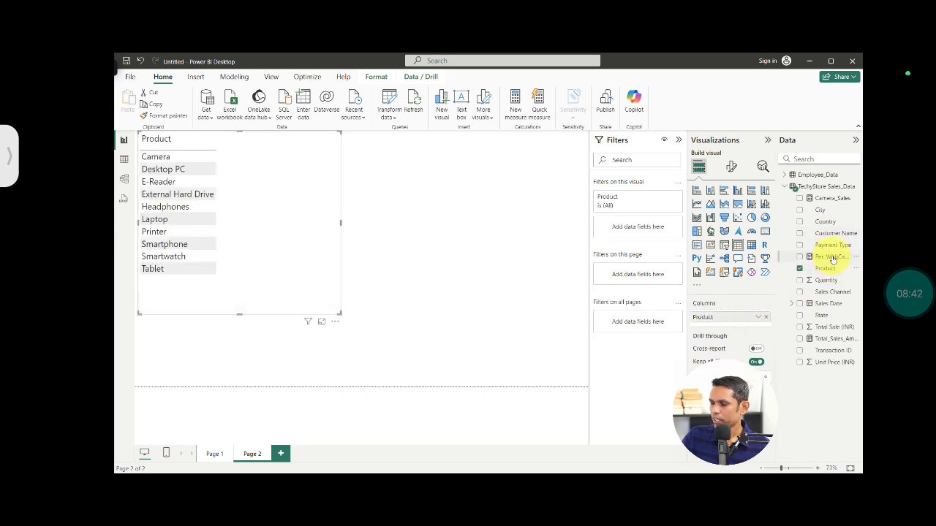
{"action": "left_click_drag", "start_coordinate": [830, 339], "coordinate": [739, 328]}
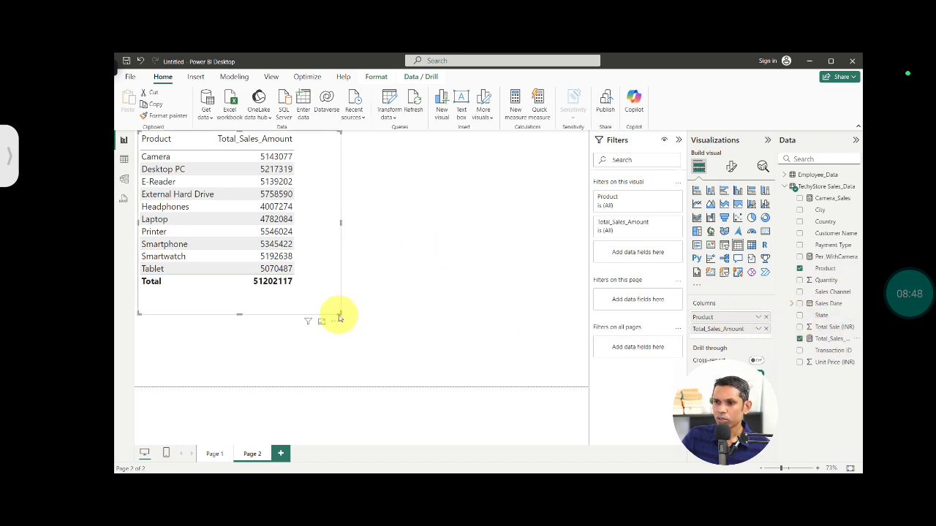
{"action": "left_click_drag", "start_coordinate": [341, 314], "coordinate": [503, 359]}
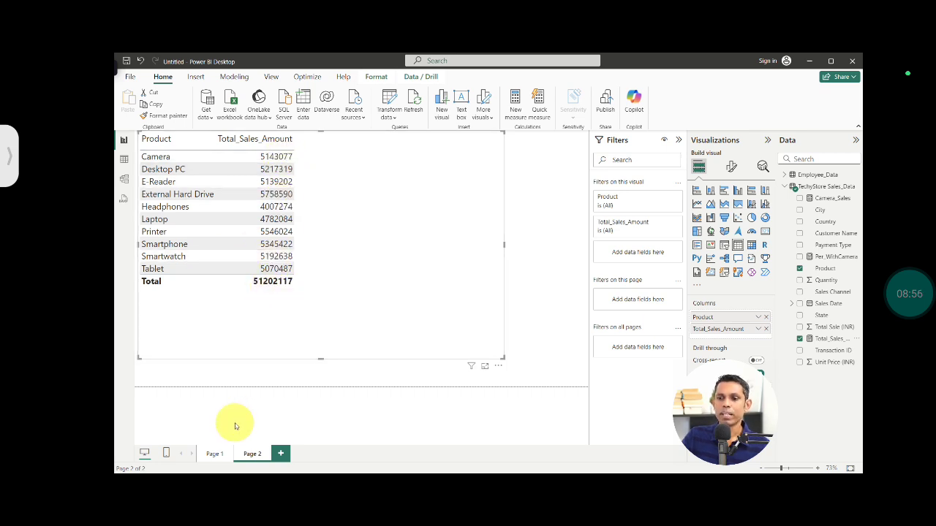
Examine the "Camera" filter value in the Camera_Sales formula from Page 1.
{"action": "left_click", "coordinate": [215, 453]}
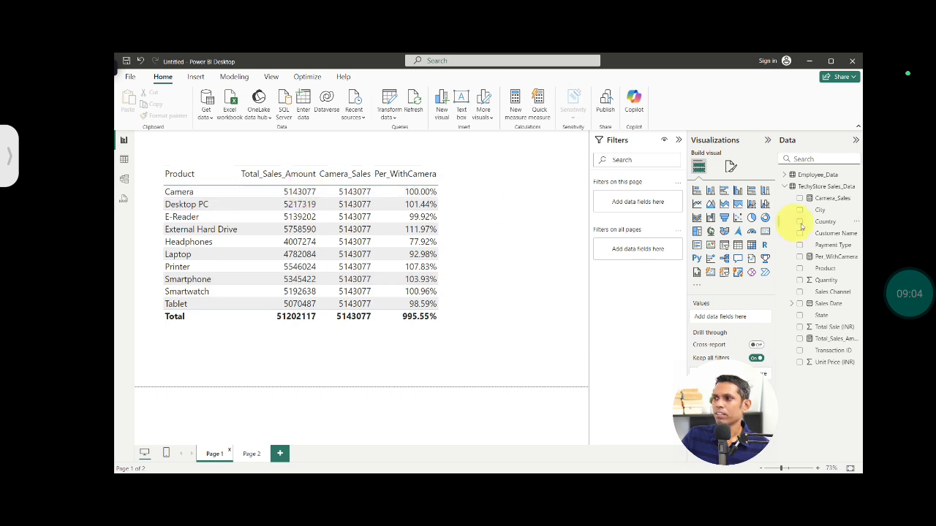
{"action": "left_click", "coordinate": [830, 199]}
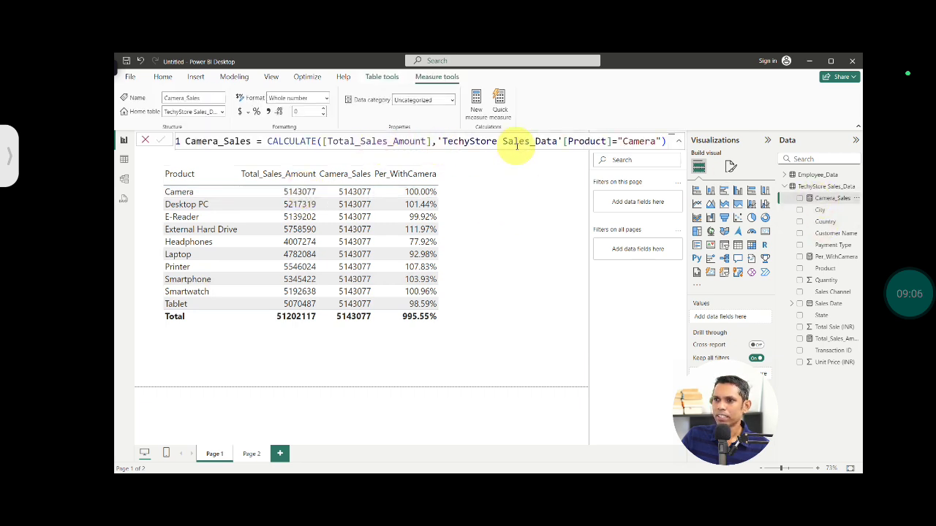
{"action": "double_click", "coordinate": [635, 141]}
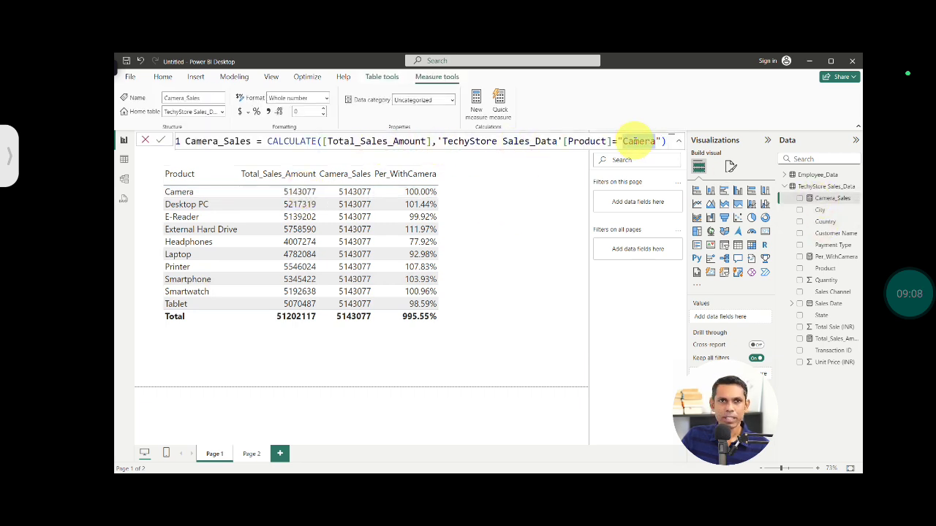
Return to Page 2 and create a new measure named TotalSalesAmtCol in the TechyStore Sales_Data table.
{"action": "left_click", "coordinate": [252, 454]}
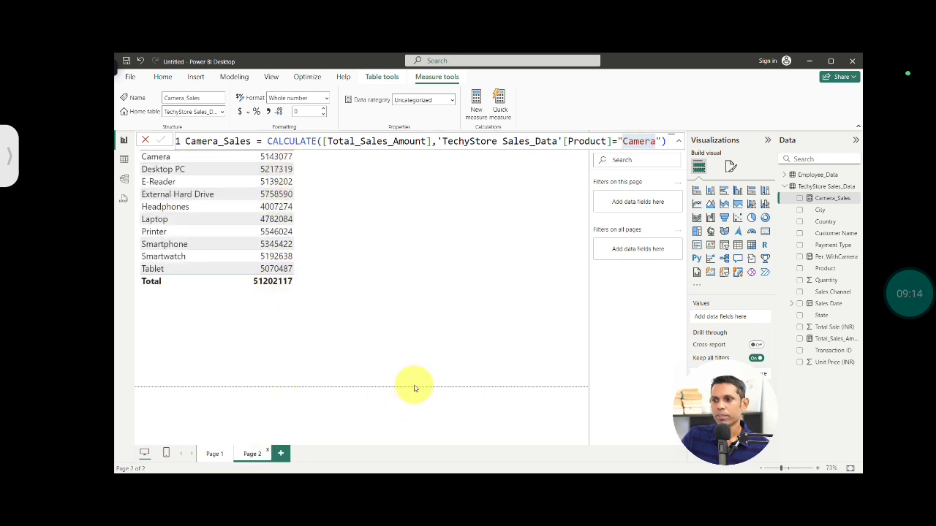
{"action": "left_click", "coordinate": [444, 316]}
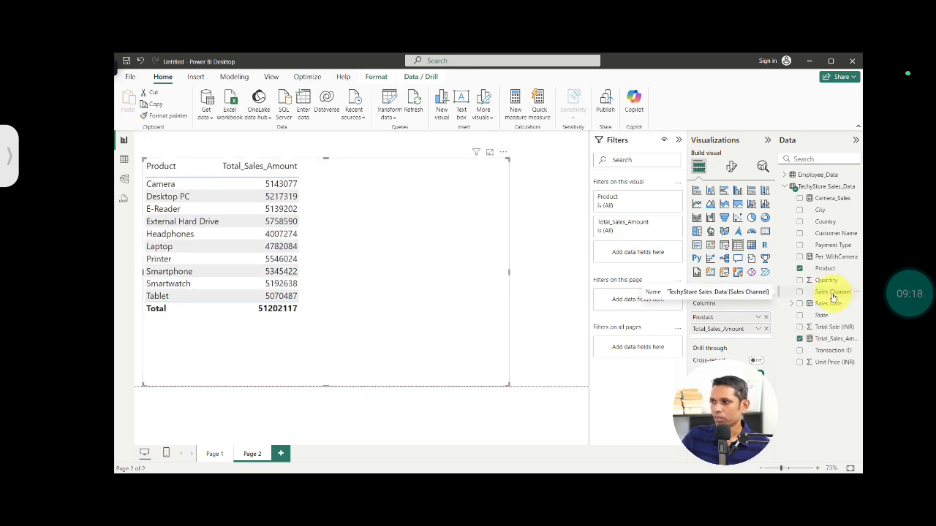
{"action": "right_click", "coordinate": [819, 187]}
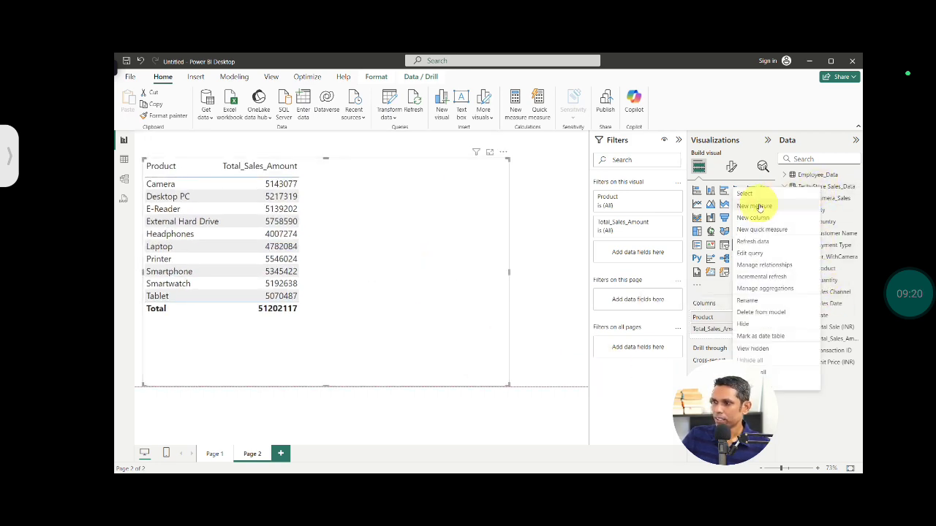
{"action": "left_click", "coordinate": [760, 207]}
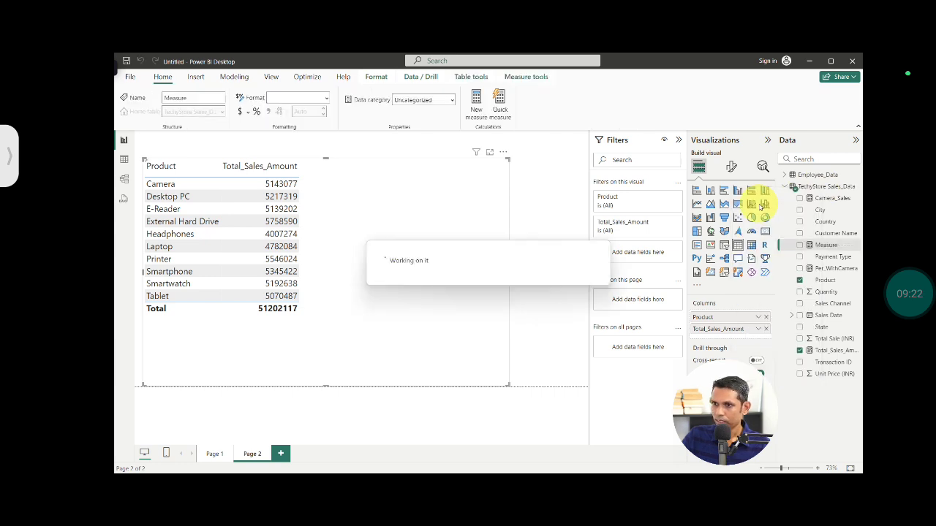
{"action": "double_click", "coordinate": [212, 140]}
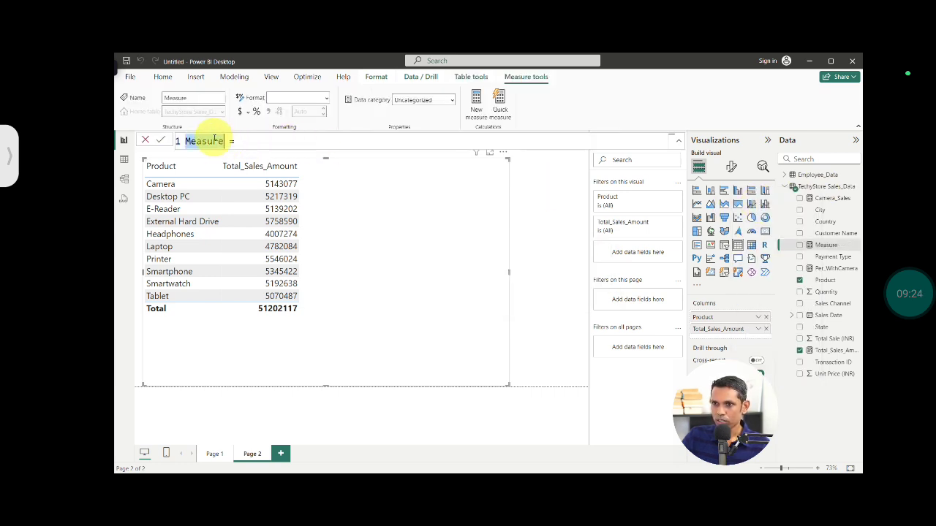
{"action": "type", "text": "Total"}
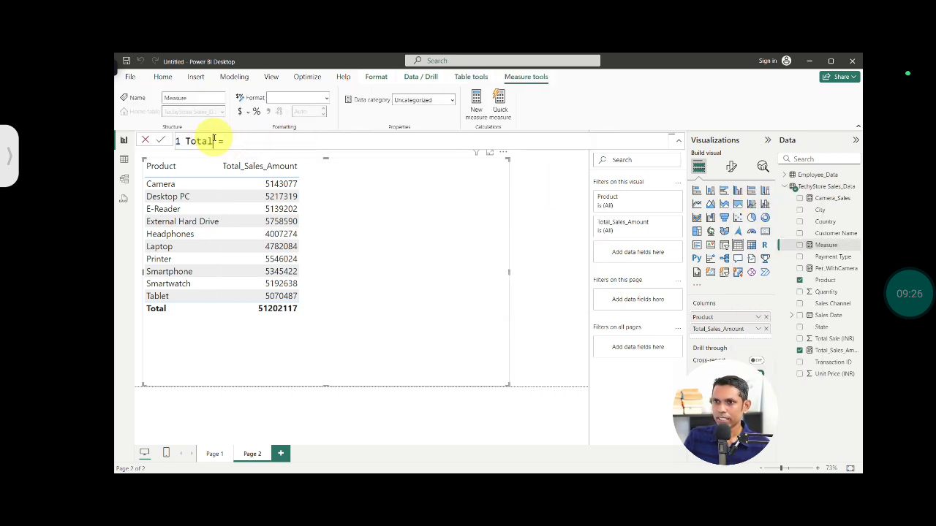
{"action": "type", "text": "Sales"}
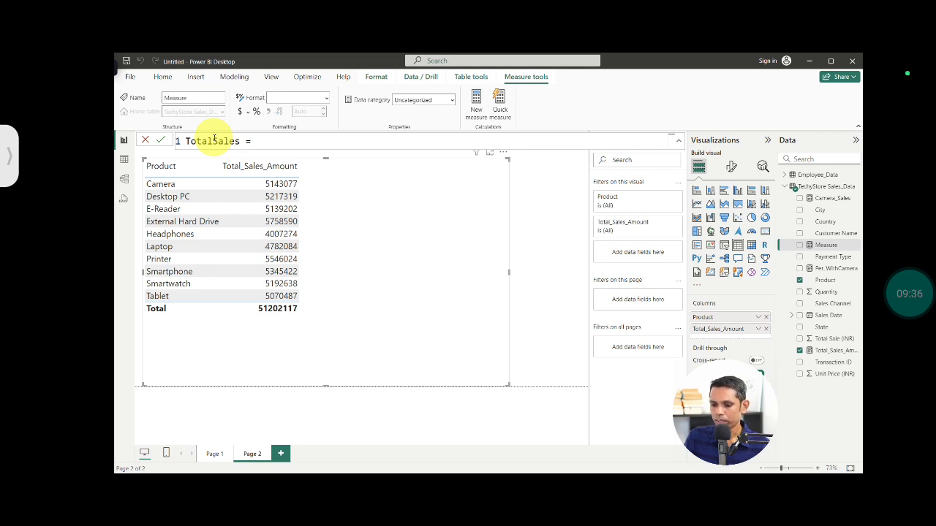
{"action": "type", "text": "Am"}
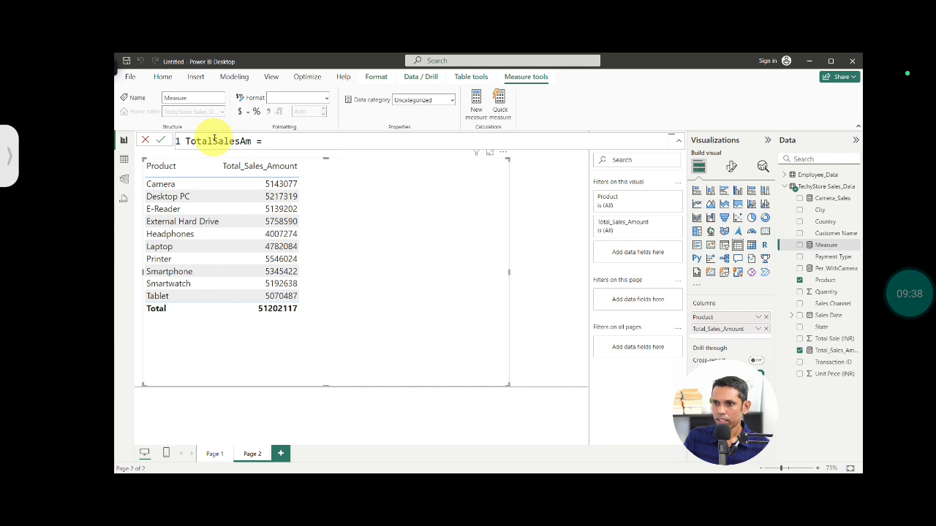
{"action": "type", "text": "tCol"}
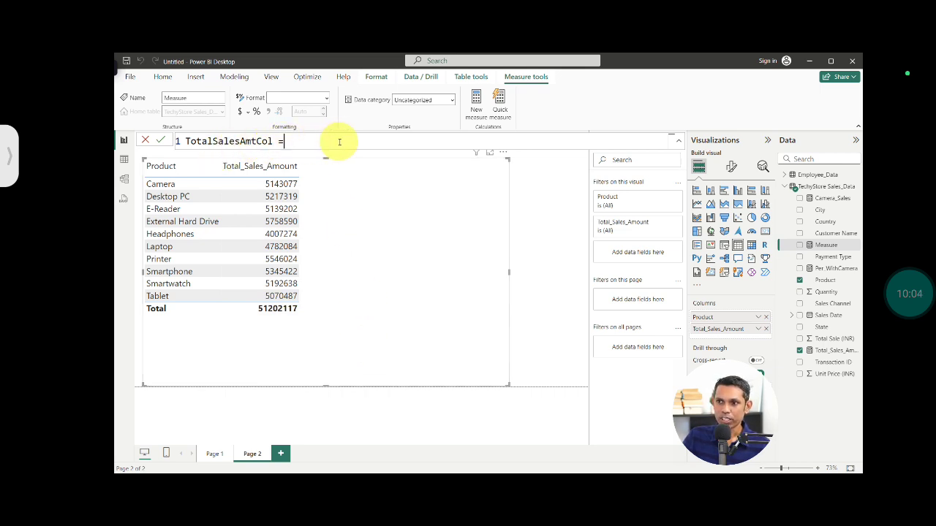
Begin the TotalSalesAmtCol formula with CALCULATE, using [Total_Sales_Amount] as the expression.
{"action": "type", "text": "CAL"}
{"action": "key", "text": "Tab"}
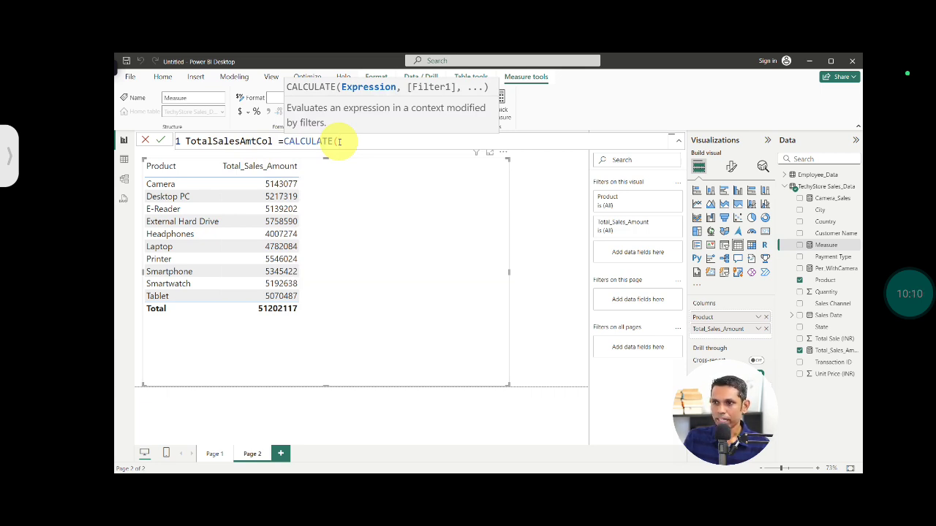
{"action": "type", "text": "tot"}
{"action": "key", "text": "Up"}
{"action": "key", "text": "Up"}
{"action": "key", "text": "Tab"}
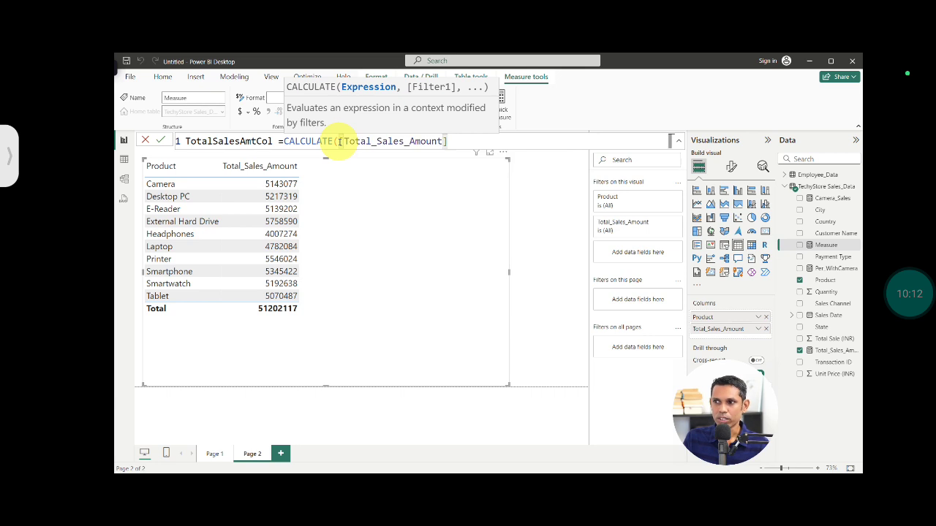
{"action": "type", "text": ","}
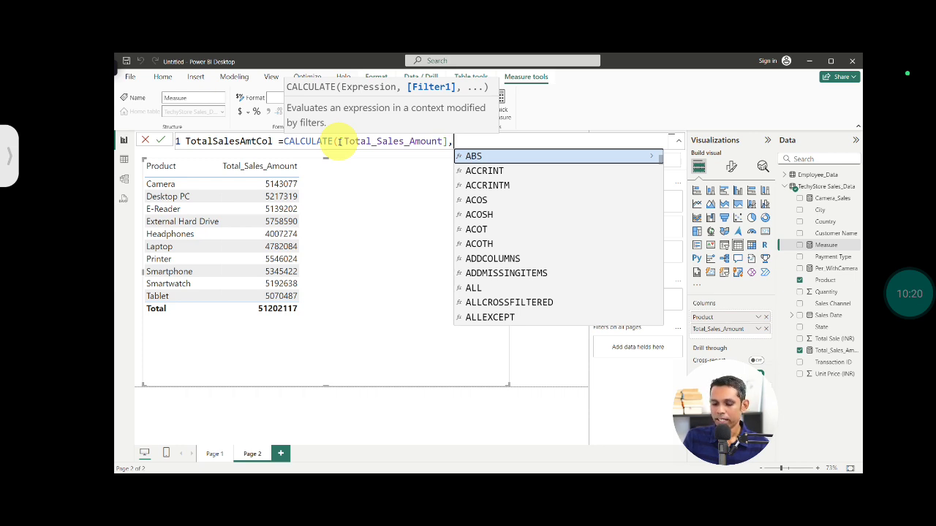
Add ALL('TechyStore Sales_Data'[Product]) as the filter argument of the CALCULATE formula.
{"action": "type", "text": "al"}
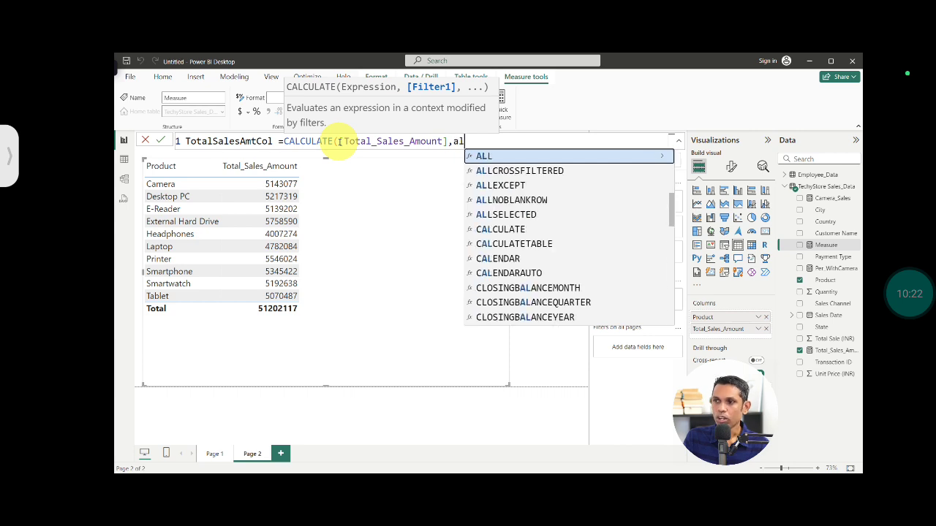
{"action": "type", "text": "l("}
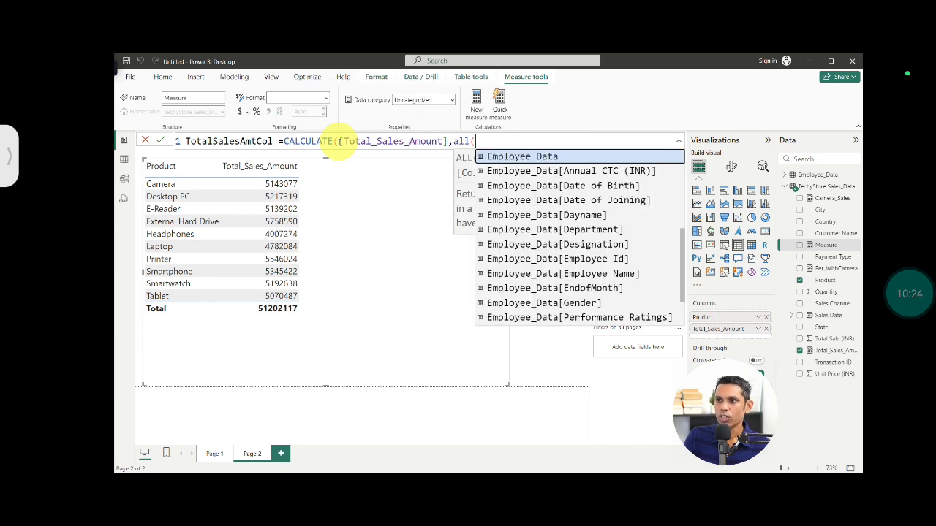
{"action": "key", "text": "BackSpace"}
{"action": "key", "text": "BackSpace"}
{"action": "key", "text": "BackSpace"}
{"action": "key", "text": "BackSpace"}
{"action": "type", "text": "ALL("}
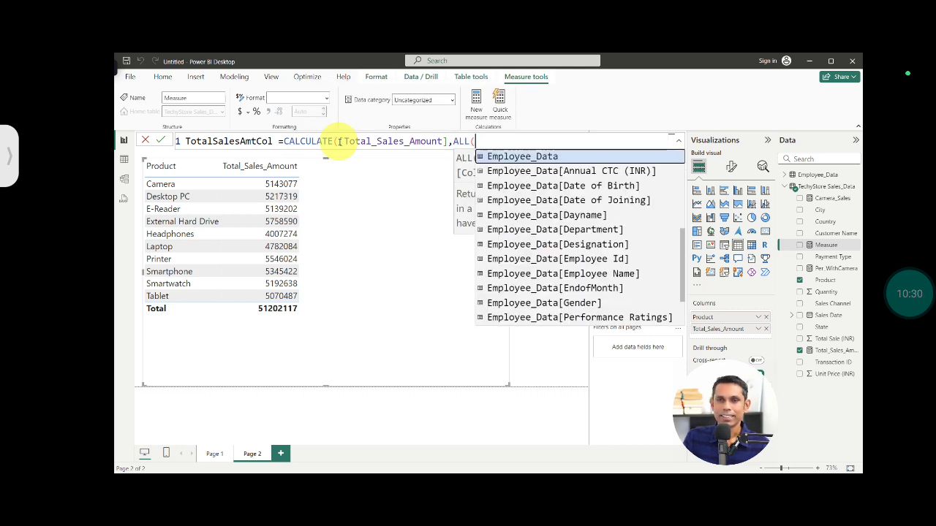
{"action": "type", "text": "PROD"}
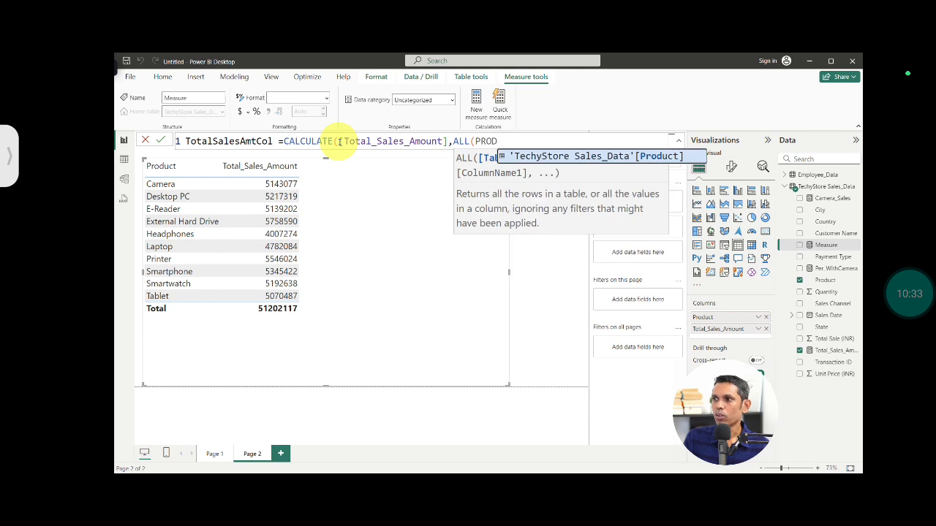
{"action": "key", "text": "Tab"}
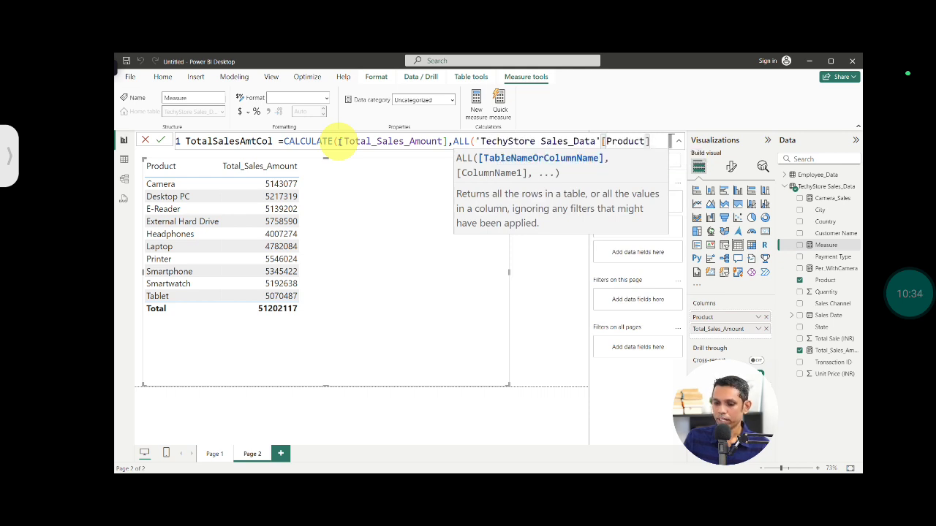
{"action": "type", "text": ")"}
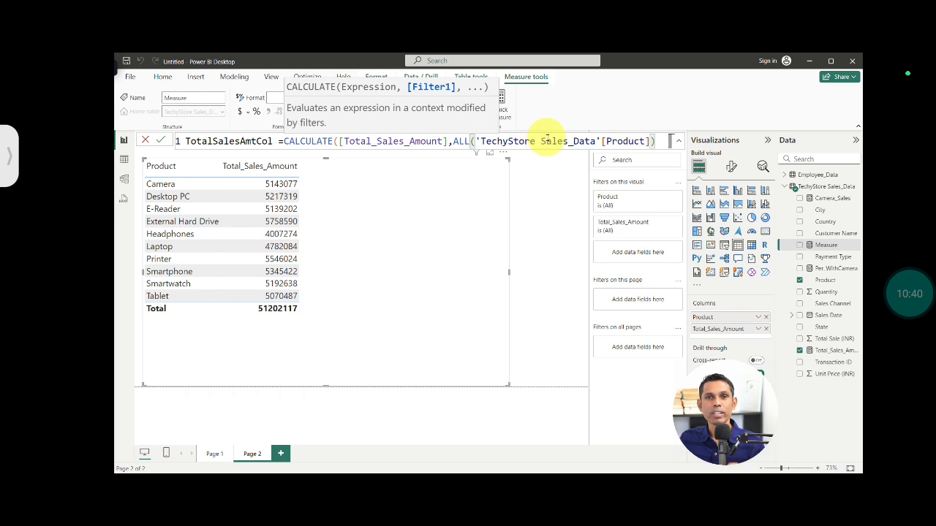
Review the ALL filter, close the CALCULATE function's parenthesis and commit the TotalSalesAmtCol measure.
{"action": "left_click_drag", "start_coordinate": [454, 140], "coordinate": [472, 140]}
{"action": "double_click", "coordinate": [468, 141]}
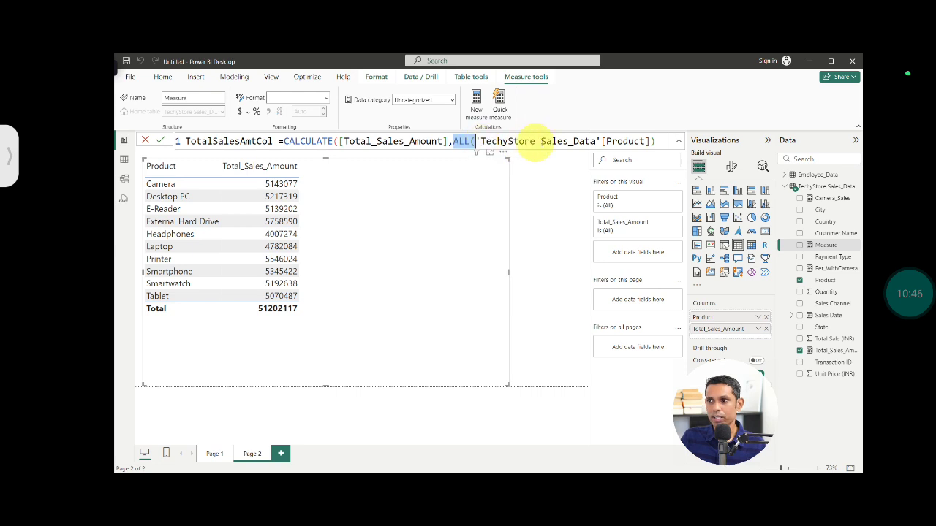
{"action": "left_click", "coordinate": [655, 141]}
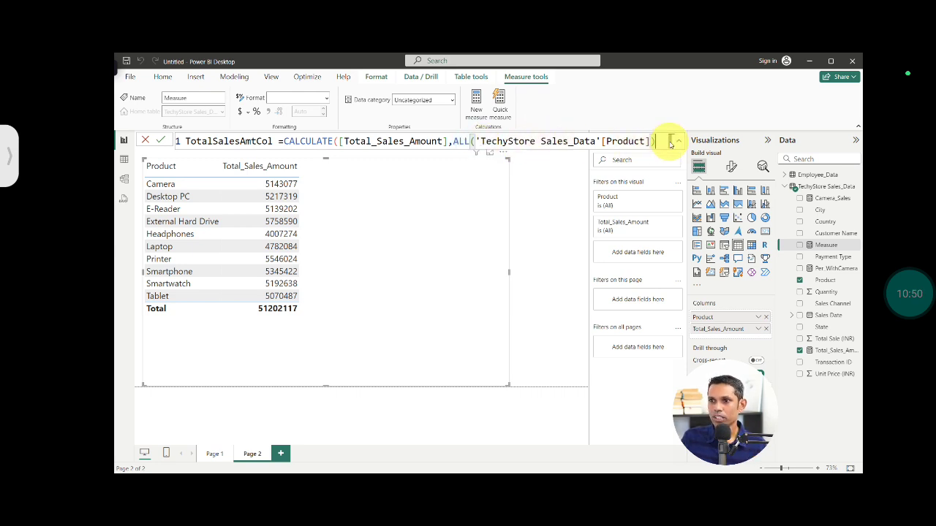
{"action": "type", "text": ")"}
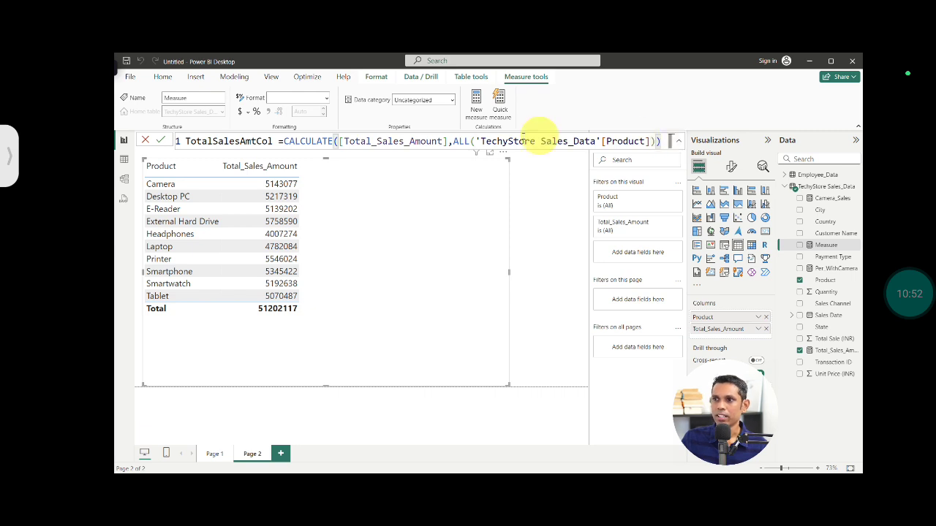
{"action": "key", "text": "BackSpace"}
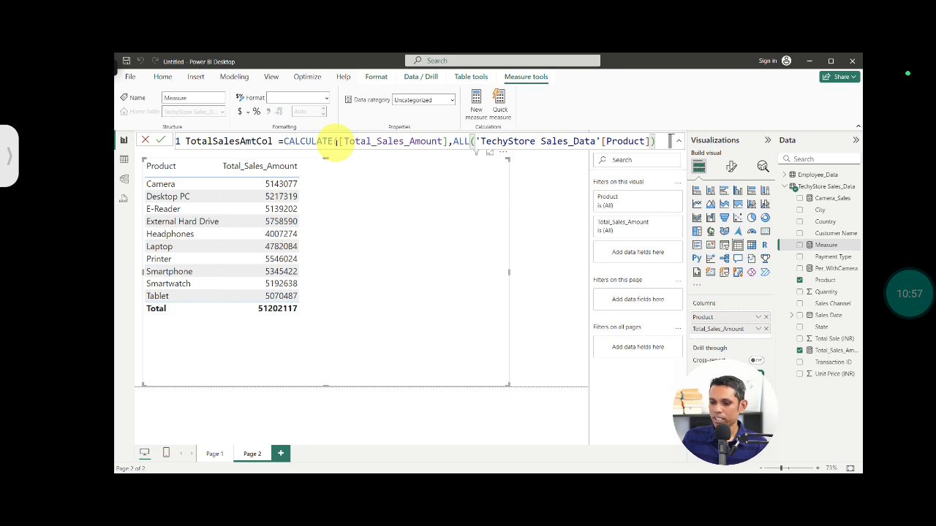
{"action": "type", "text": ")"}
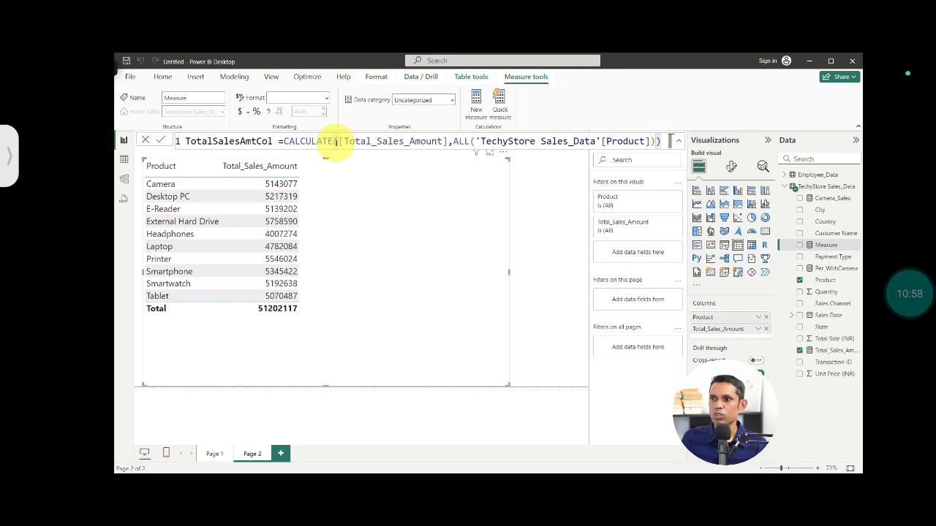
{"action": "key", "text": "Return"}
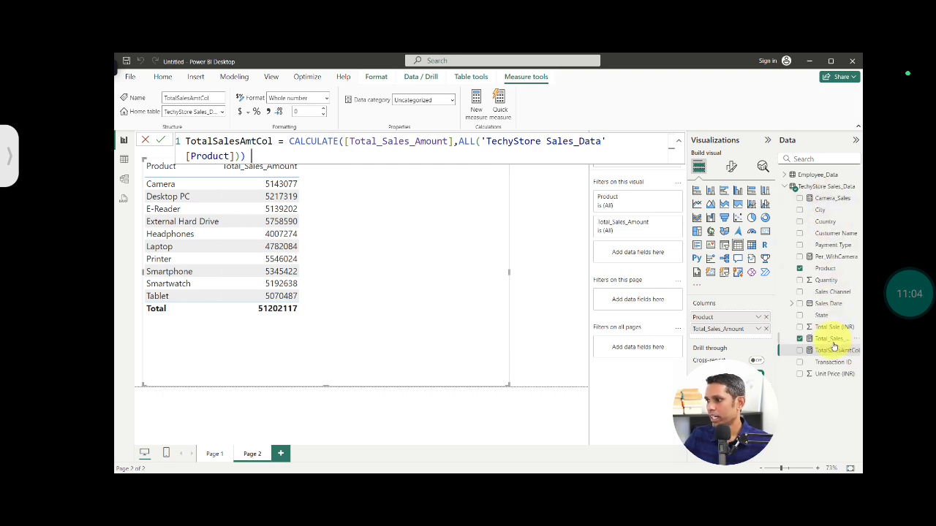
Add TotalSalesAmtCol to the Page 2 table as its third column and place the shortened visual lower on the page.
{"action": "left_click_drag", "start_coordinate": [835, 351], "coordinate": [761, 336]}
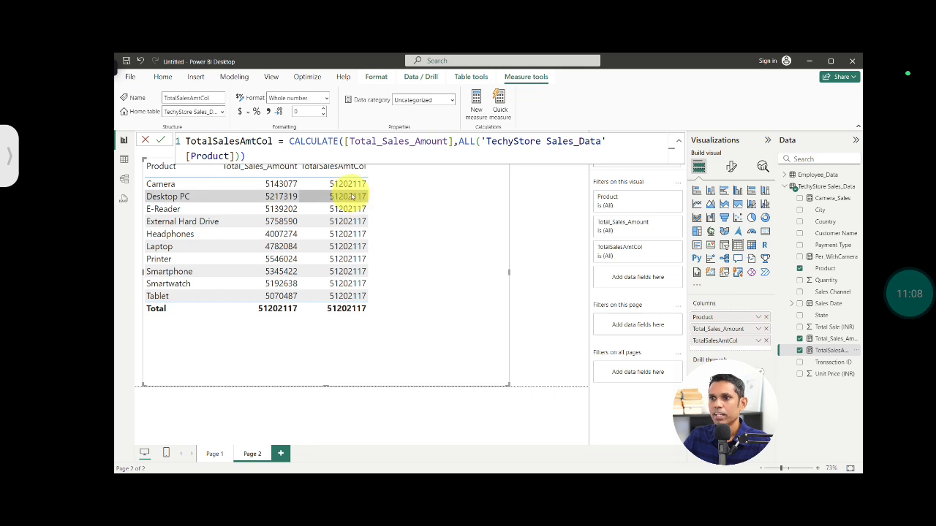
{"action": "left_click", "coordinate": [530, 216]}
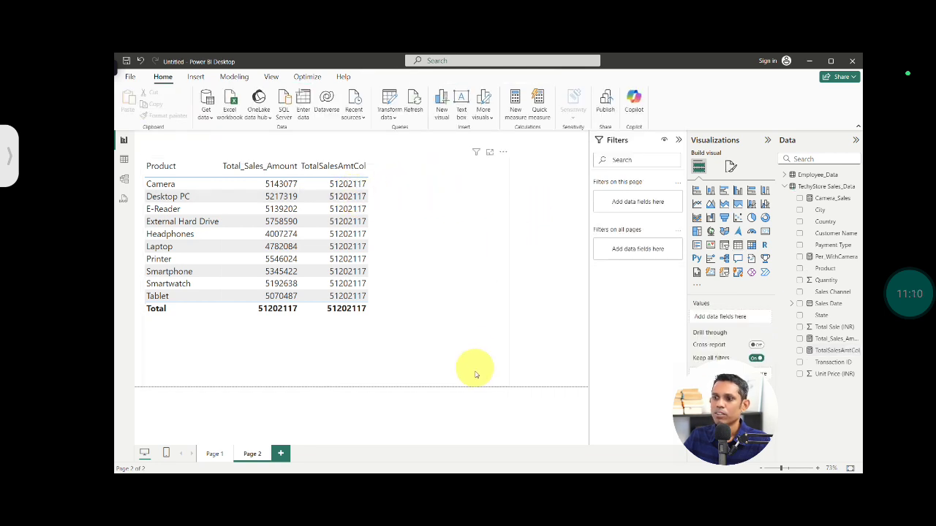
{"action": "left_click_drag", "start_coordinate": [329, 385], "coordinate": [345, 316]}
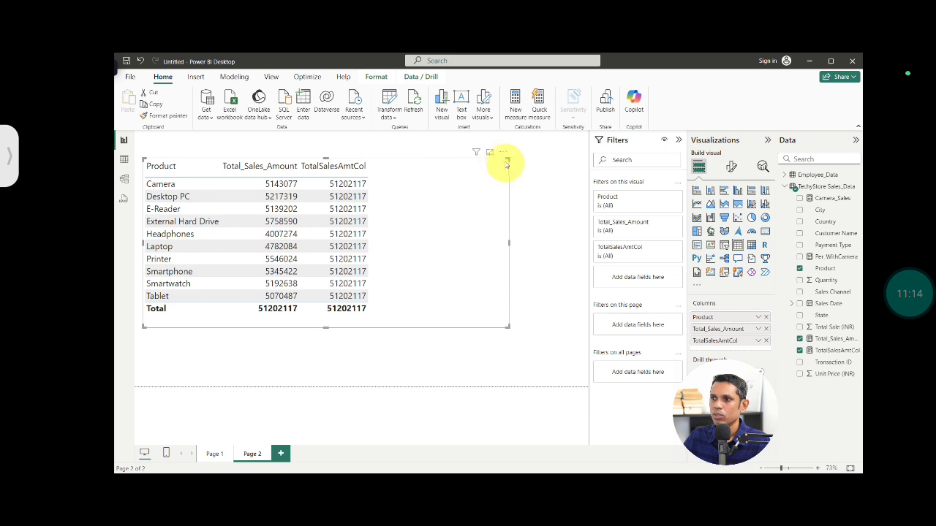
{"action": "left_click_drag", "start_coordinate": [499, 156], "coordinate": [499, 201]}
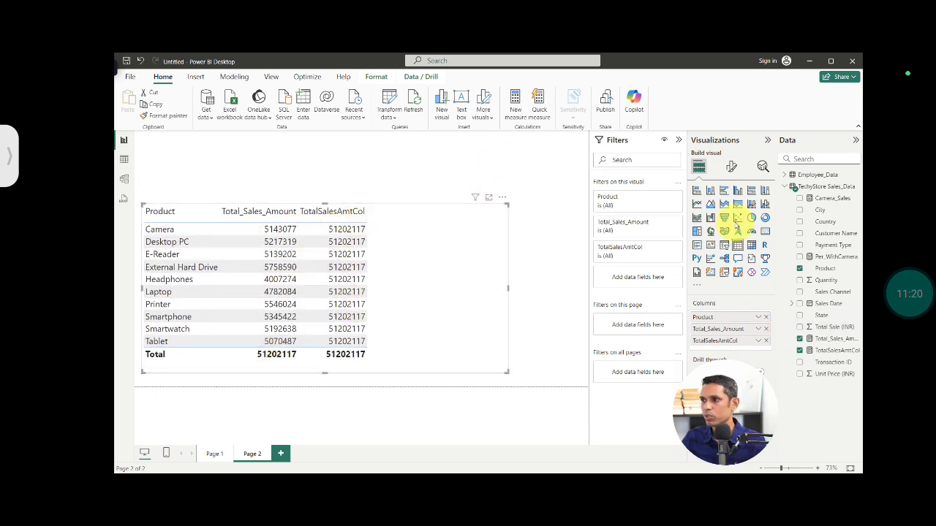
Create another measure named PerWithTotal in the TechyStore Sales_Data table.
{"action": "right_click", "coordinate": [827, 187]}
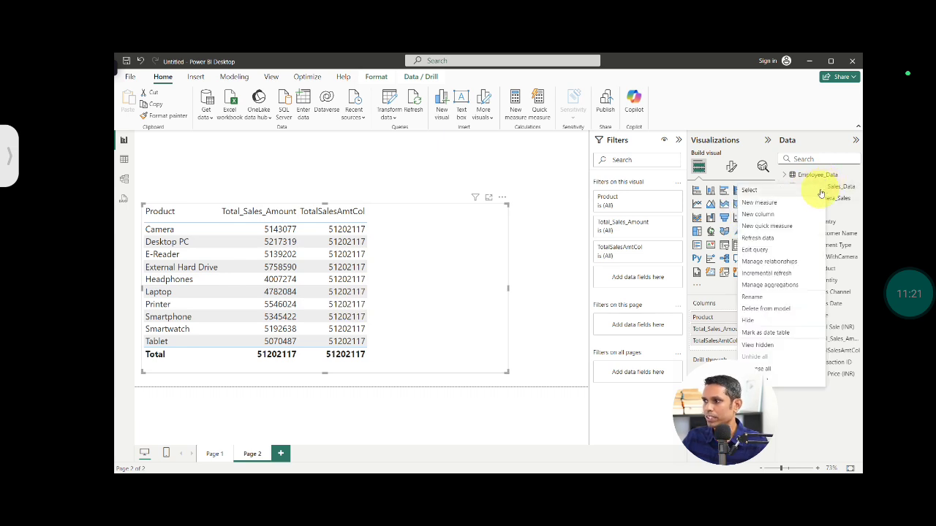
{"action": "left_click", "coordinate": [756, 211]}
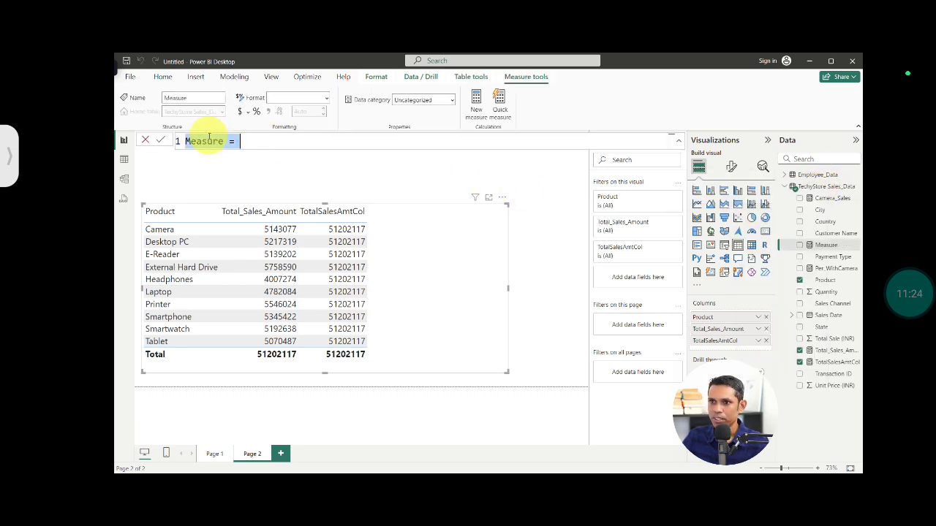
{"action": "double_click", "coordinate": [208, 141]}
{"action": "type", "text": "per"}
{"action": "key", "text": "BackSpace"}
{"action": "key", "text": "BackSpace"}
{"action": "key", "text": "BackSpace"}
{"action": "type", "text": "Per"}
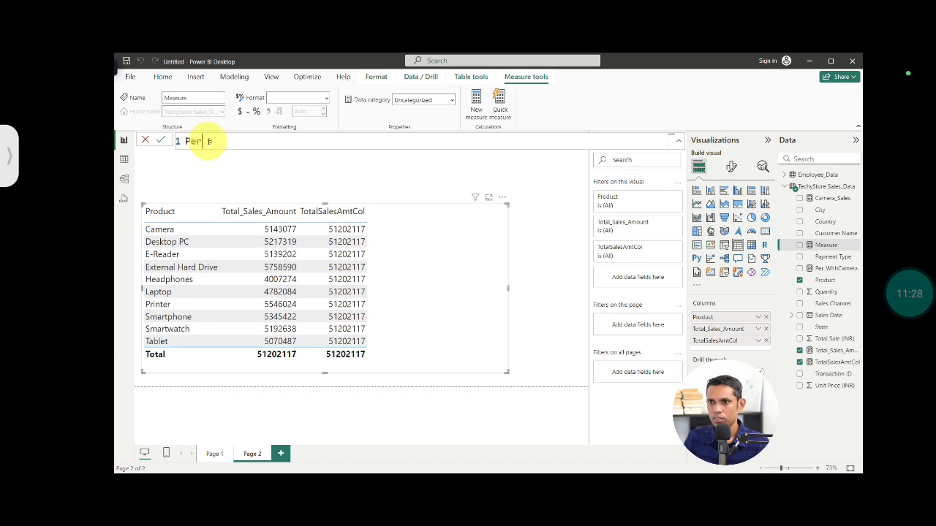
{"action": "type", "text": "WithTotal"}
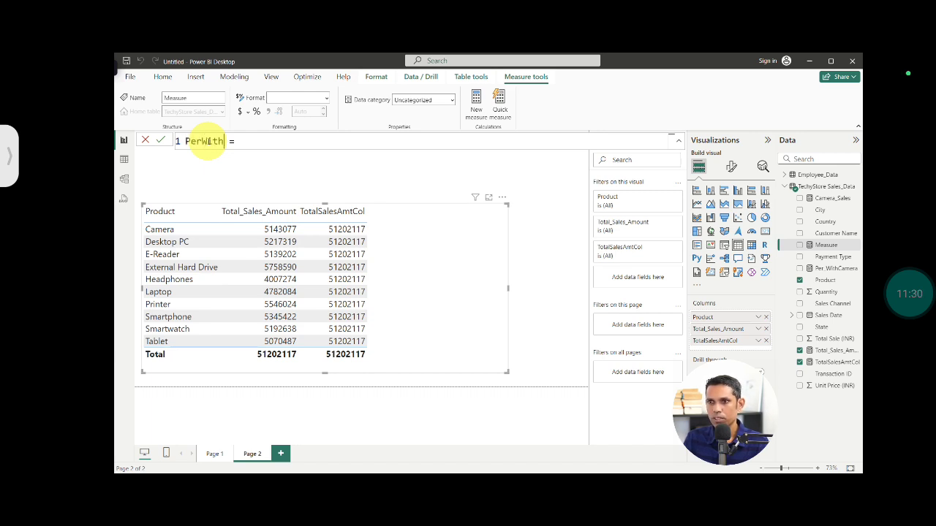
{"action": "left_click", "coordinate": [288, 137]}
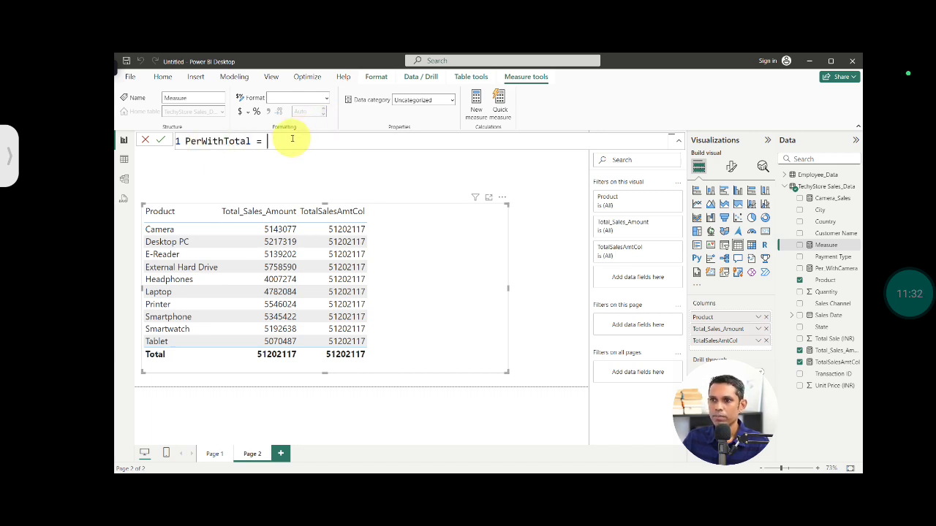
Enter [Total_Sales_Amount] as the numerator of the PerWithTotal formula, followed by the division operator.
{"action": "type", "text": "thTo"}
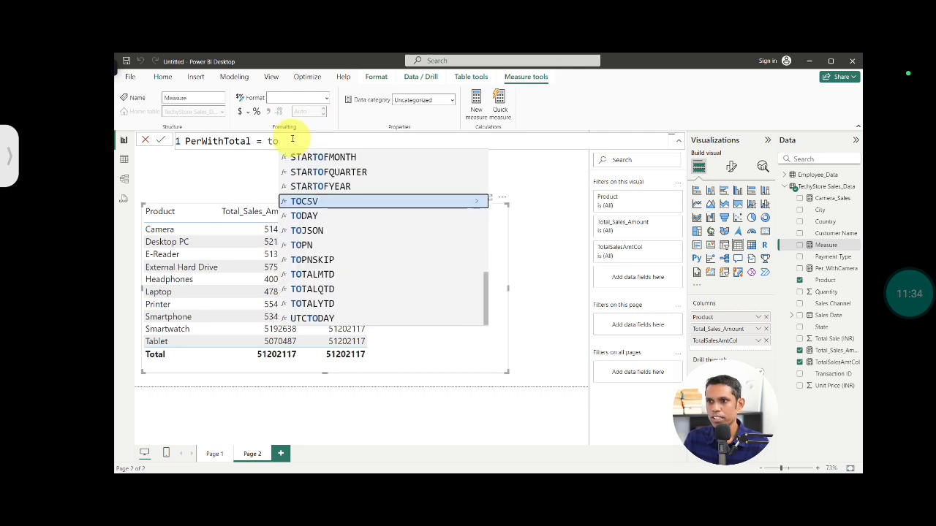
{"action": "type", "text": "tal"}
{"action": "key", "text": "Up"}
{"action": "key", "text": "Up"}
{"action": "key", "text": "Up"}
{"action": "key", "text": "Tab"}
{"action": "type", "text": "/"}
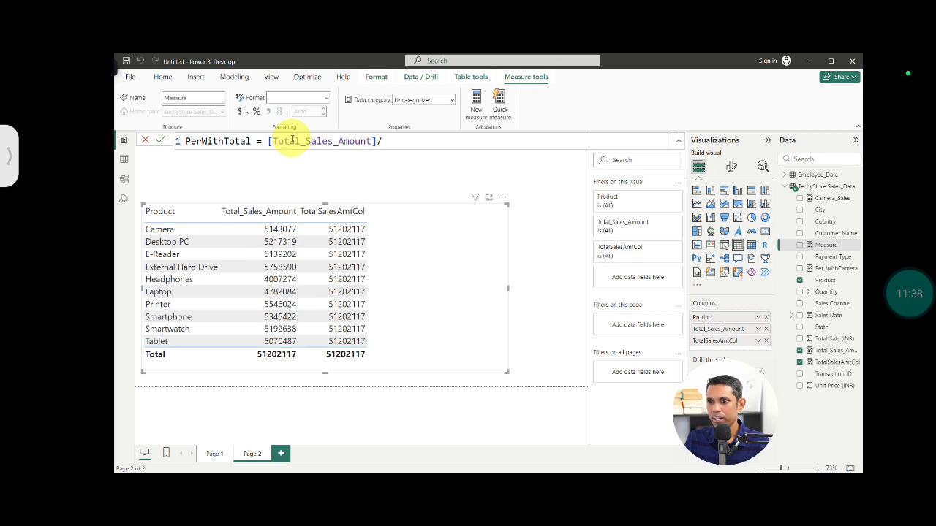
Complete the PerWithTotal formula with [TotalSalesAmtCol] as the divisor and commit the measure.
{"action": "type", "text": "tt"}
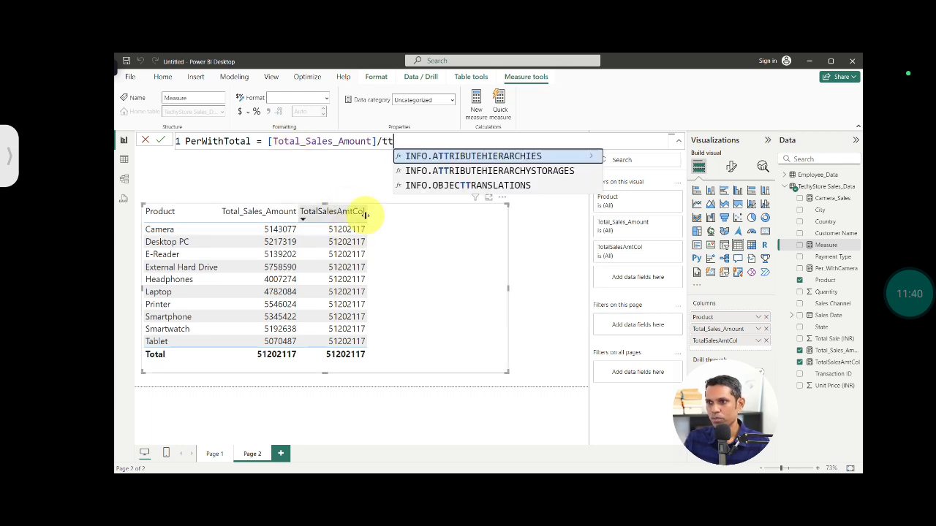
{"action": "type", "text": "ot"}
{"action": "key", "text": "Up"}
{"action": "key", "text": "Up"}
{"action": "key", "text": "Tab"}
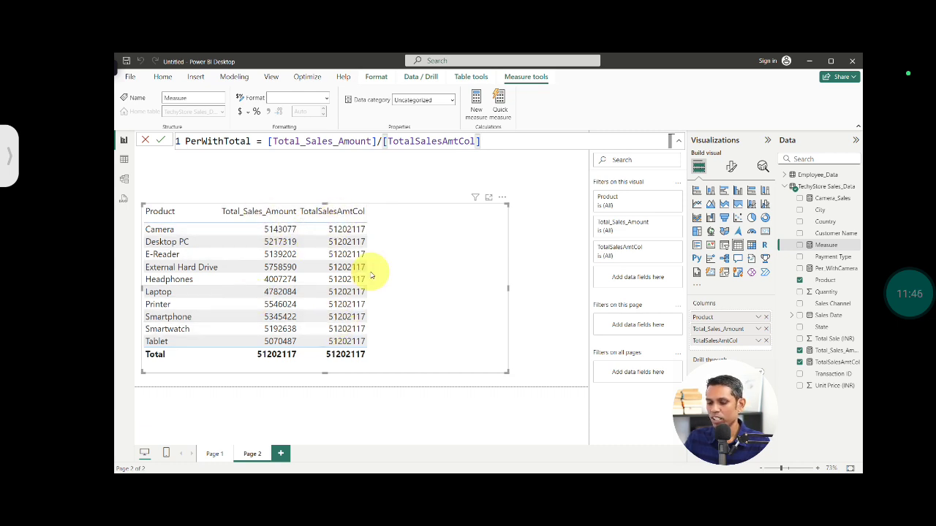
{"action": "key", "text": "Return"}
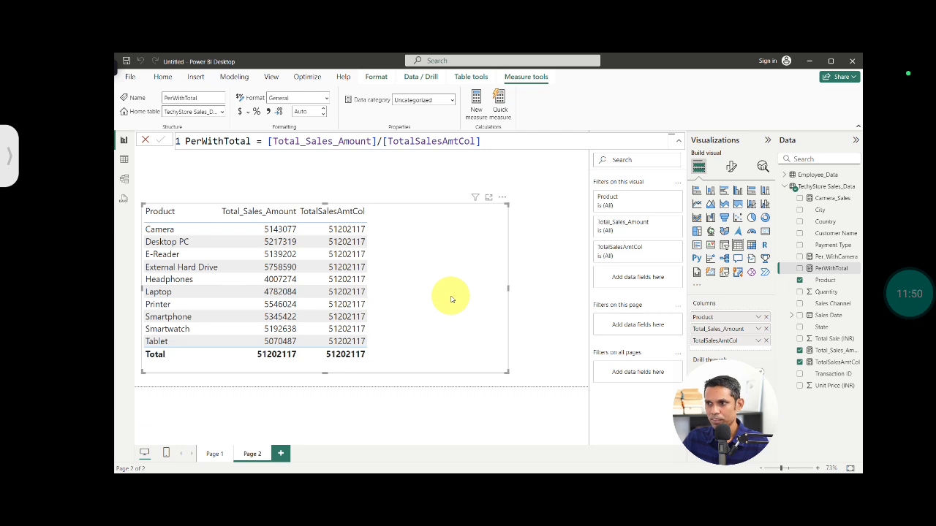
Add PerWithTotal to the Page 2 table as its fourth column and format the measure as Percentage.
{"action": "left_click_drag", "start_coordinate": [840, 275], "coordinate": [737, 350]}
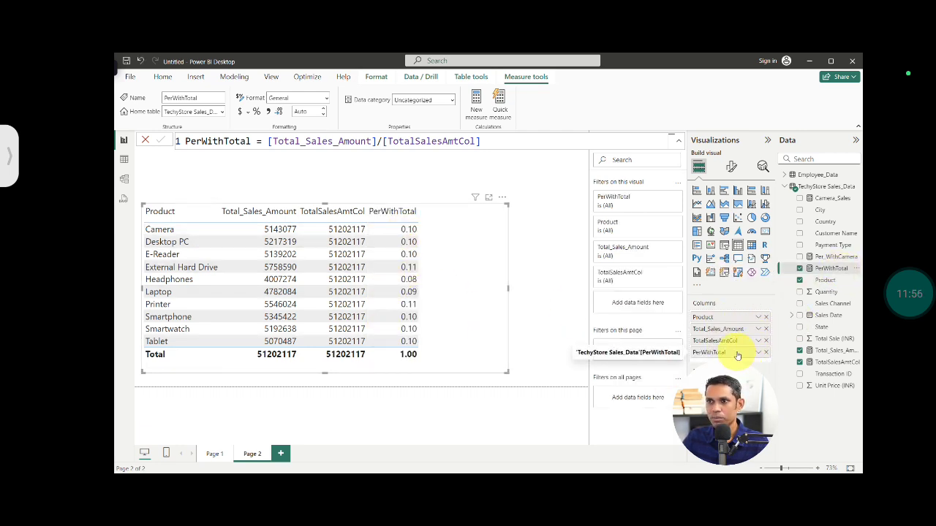
{"action": "left_click", "coordinate": [326, 100]}
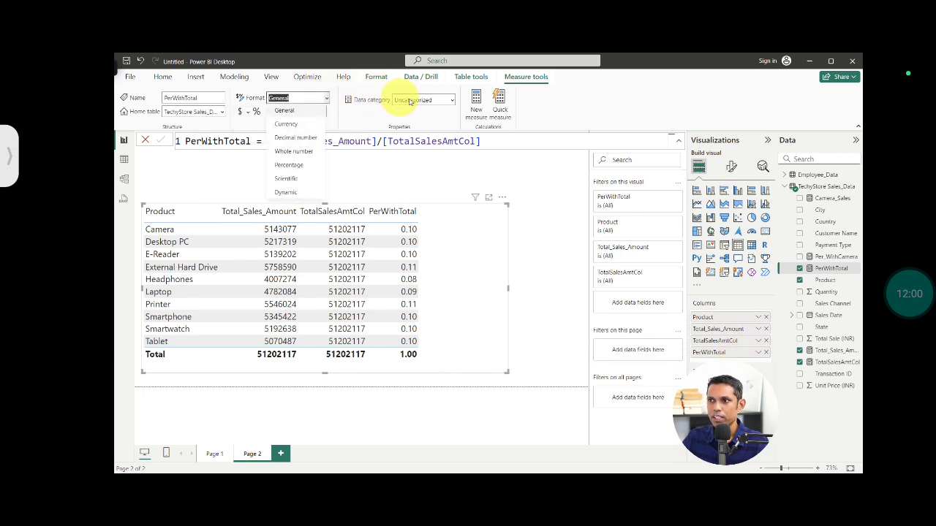
{"action": "left_click", "coordinate": [832, 269]}
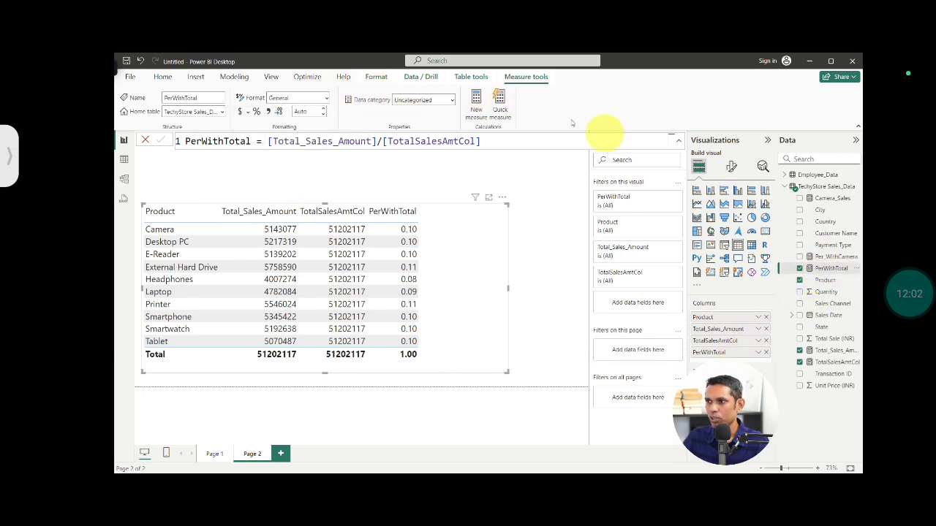
{"action": "left_click", "coordinate": [326, 98]}
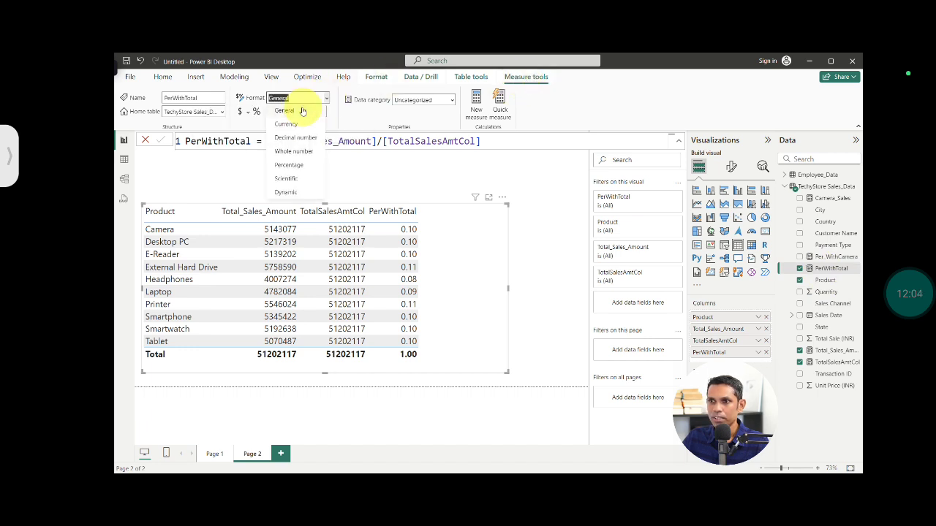
{"action": "left_click", "coordinate": [291, 165]}
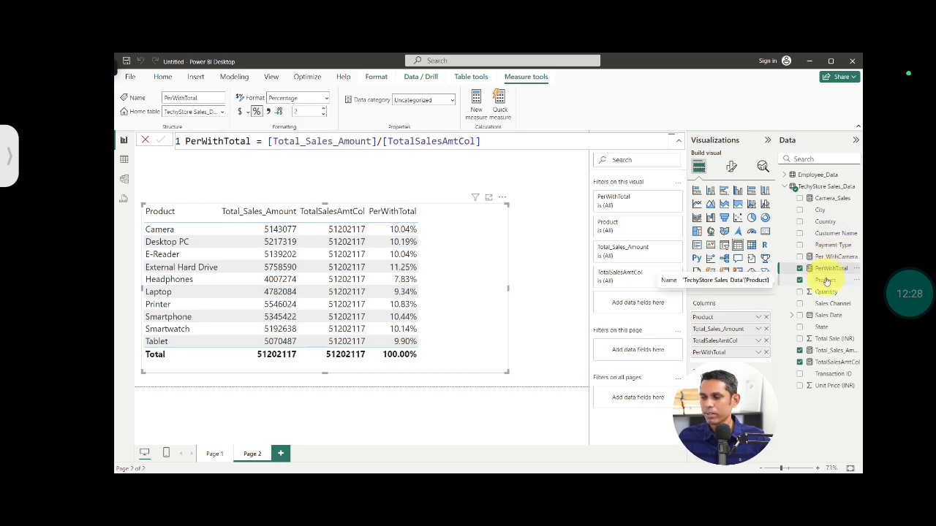
Review the DAX formulas of the Total_Sales_Amount, TotalSalesAmtCol and PerWithTotal measures in the TechyStore Sales_Data table.
{"action": "left_click", "coordinate": [828, 351]}
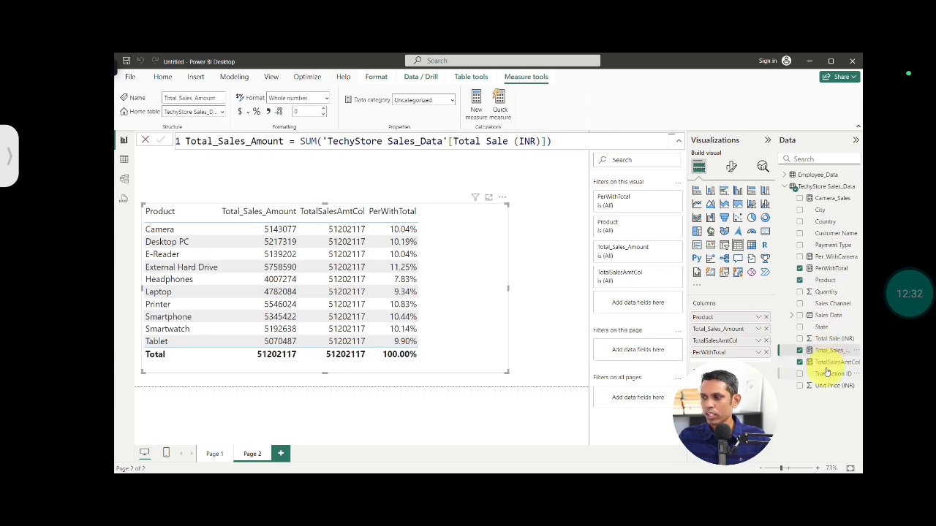
{"action": "left_click", "coordinate": [827, 372]}
{"action": "left_click", "coordinate": [827, 363]}
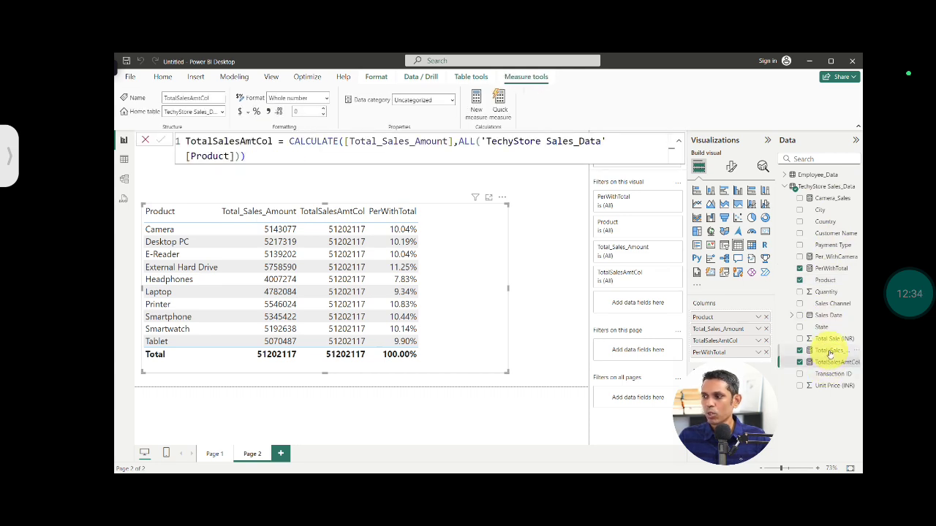
{"action": "left_click", "coordinate": [829, 351]}
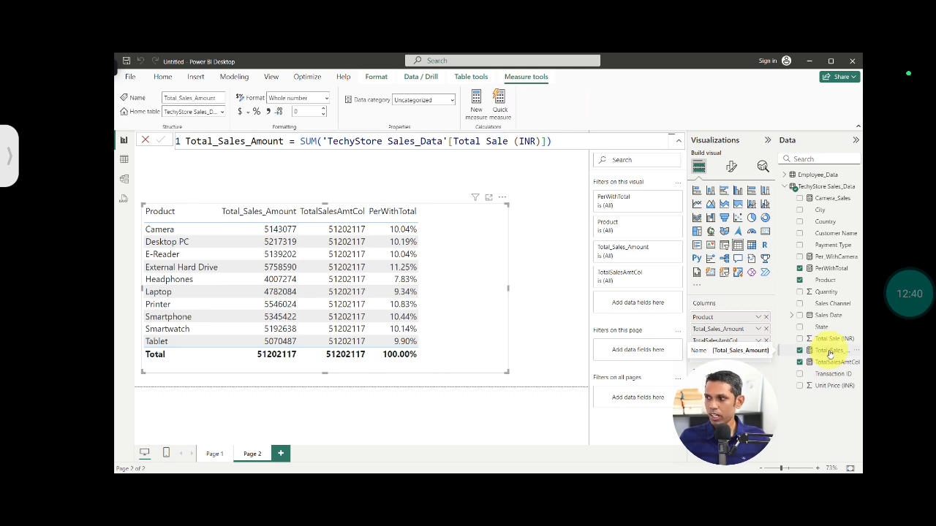
{"action": "left_click", "coordinate": [824, 187]}
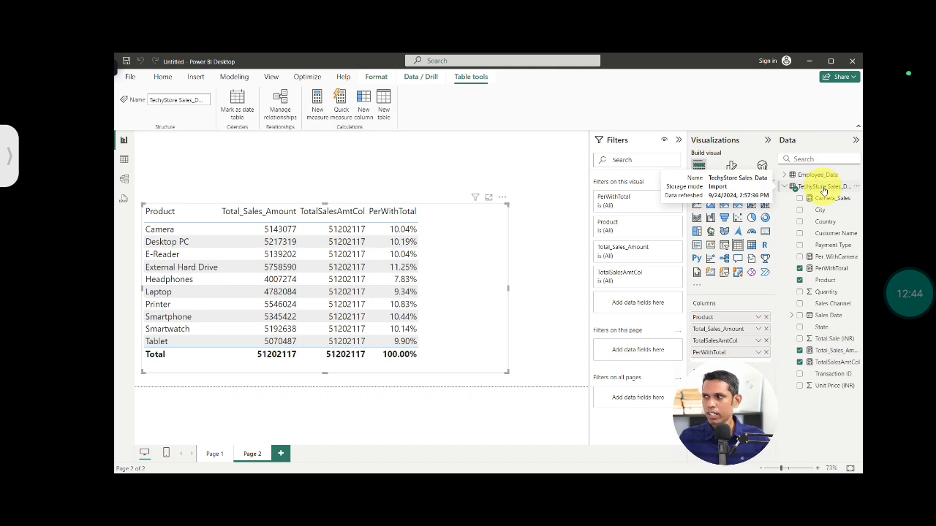
{"action": "left_click", "coordinate": [827, 269]}
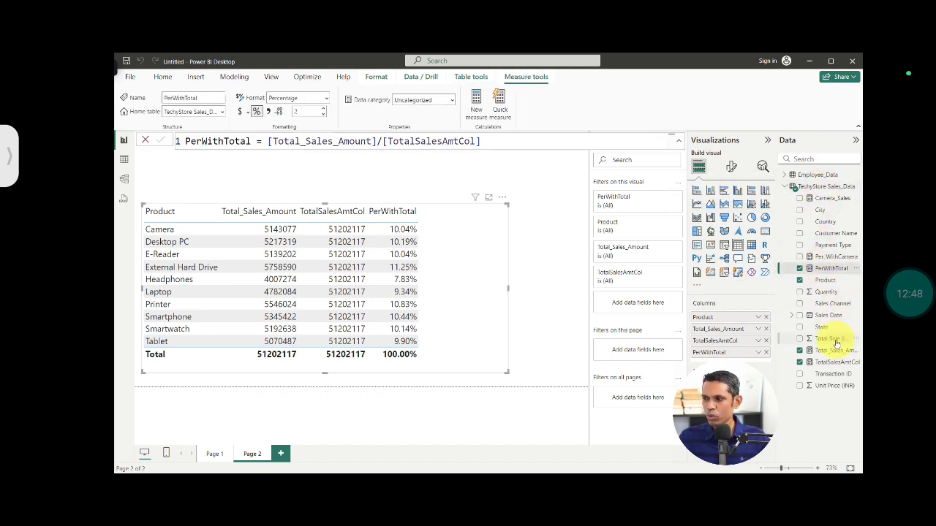
{"action": "left_click", "coordinate": [831, 363]}
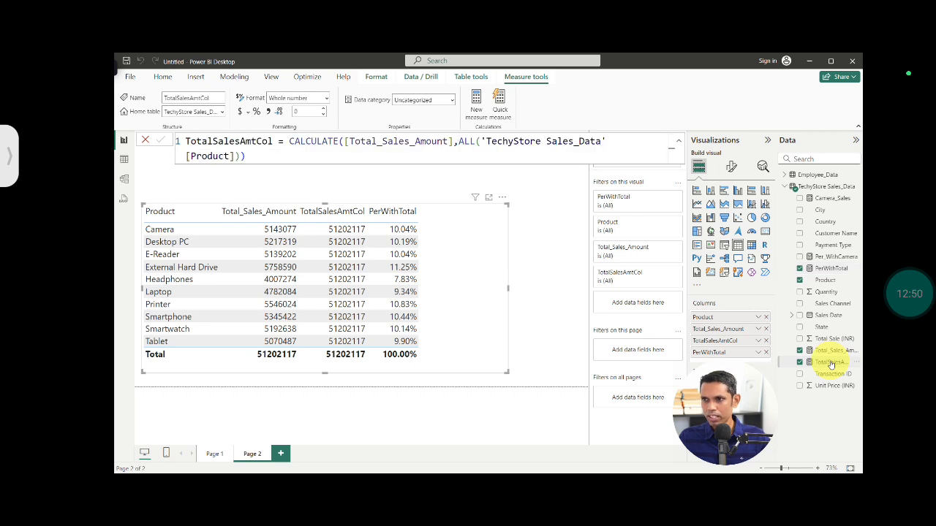